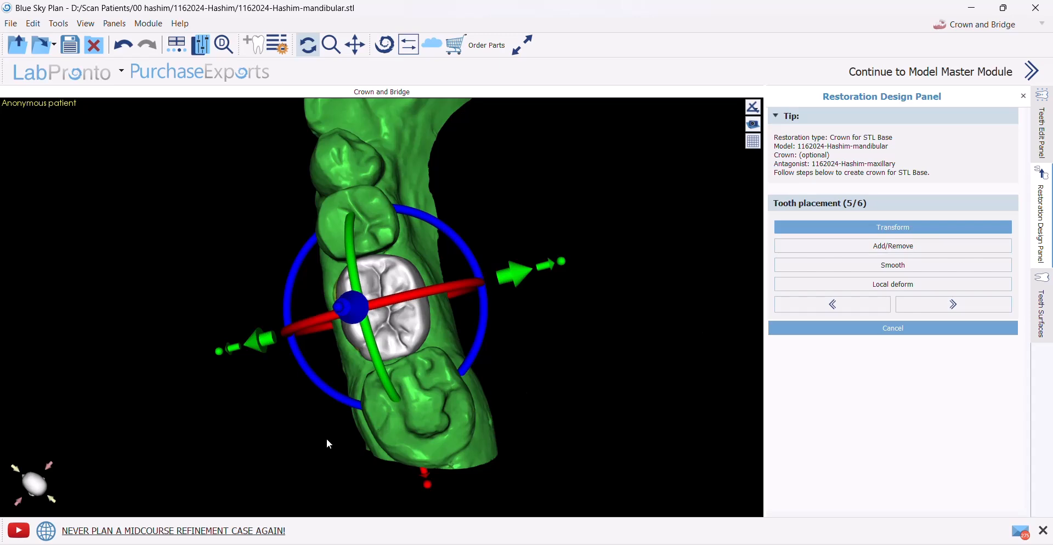
Rotate the white crown slightly about its vertical axis to line it up with the neighbouring mandibular teeth
drag(328, 443, 291, 439)
scroll(348, 475, up, 3)
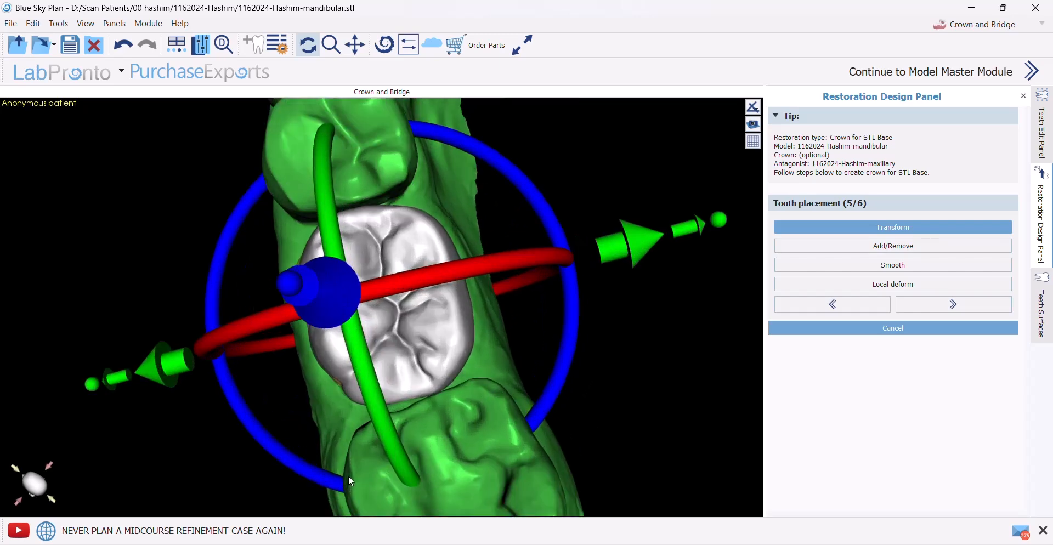
scroll(348, 480, down, 5)
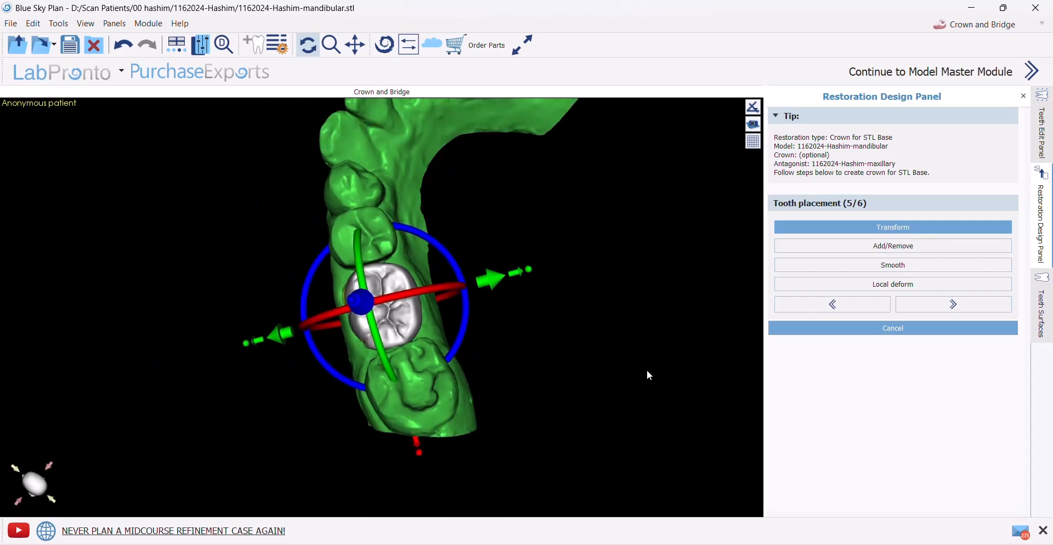
drag(646, 370, 703, 357)
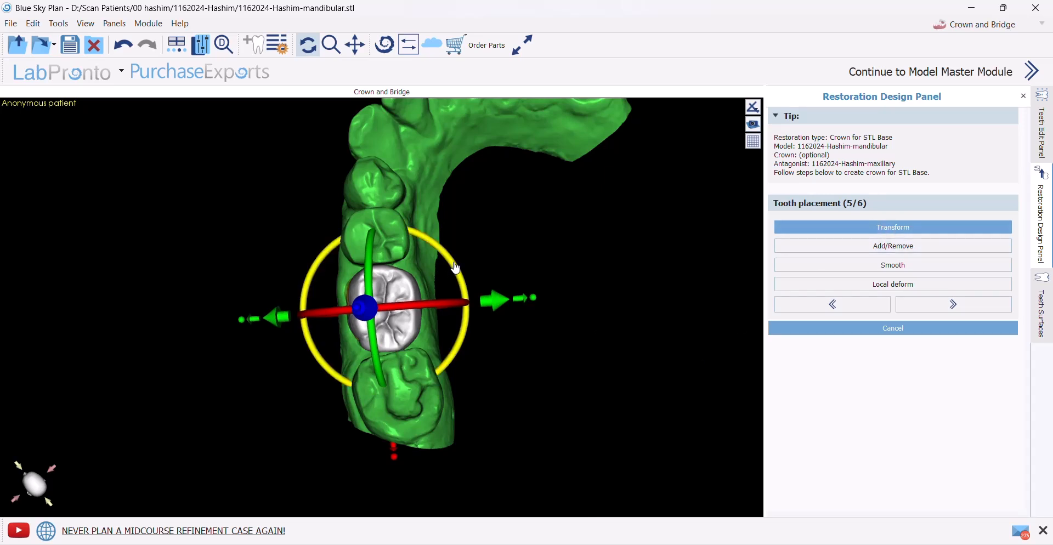
drag(456, 267, 456, 261)
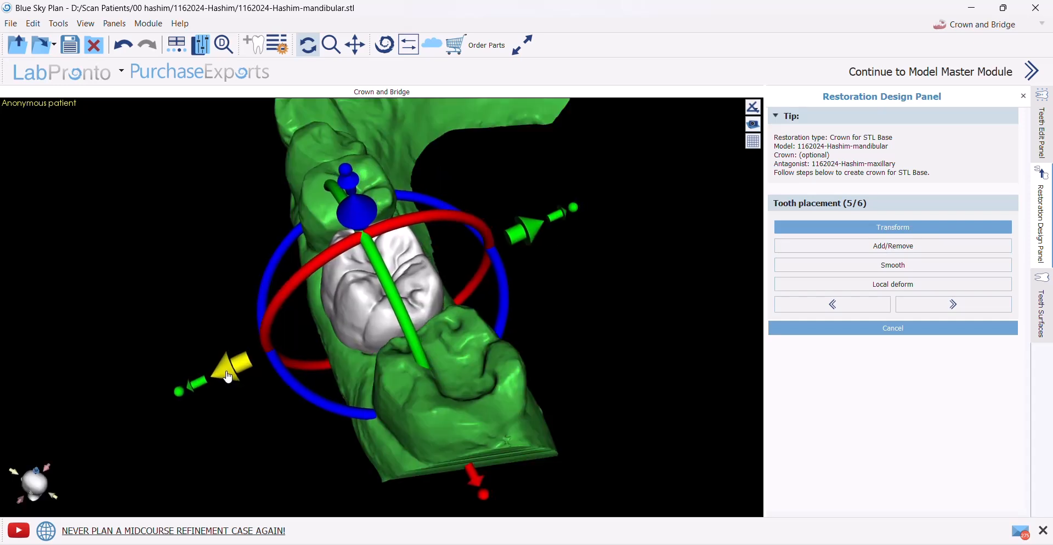
Shift the crown sideways across the ridge and widen its buccal side
click(535, 232)
mouse_move(210, 383)
mouse_down()
mouse_move(201, 387)
mouse_move(214, 388)
mouse_up()
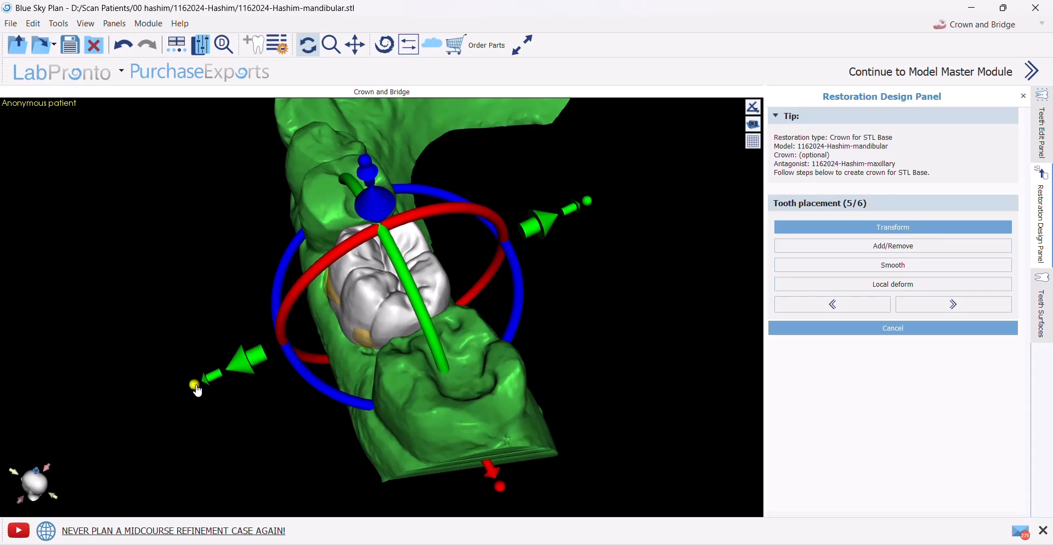
drag(197, 391, 195, 396)
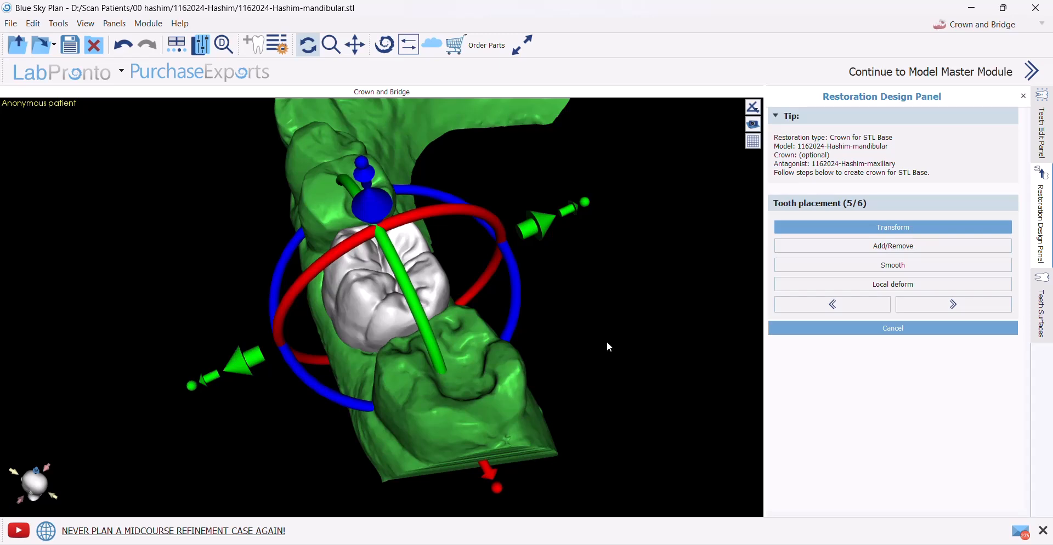
Tilt the crown mesiodistally to level it with the adjacent teeth and lower it slightly toward the gum line
drag(610, 346, 262, 305)
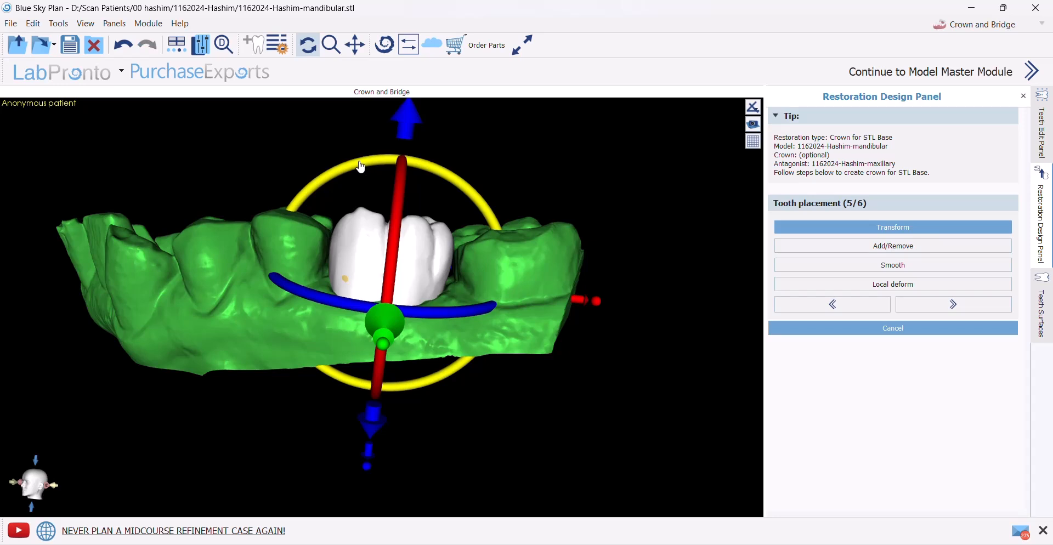
drag(361, 167, 352, 174)
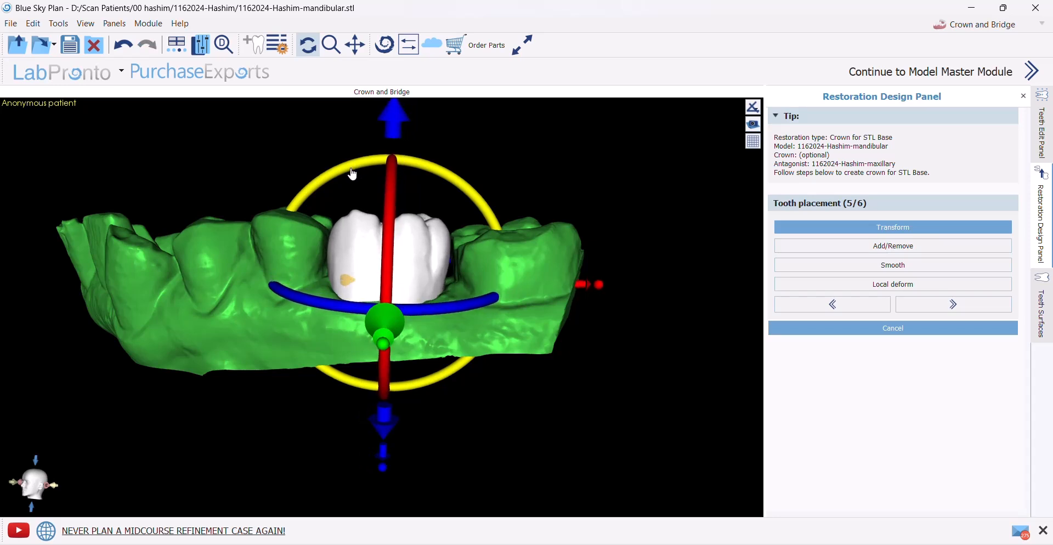
drag(395, 131, 389, 142)
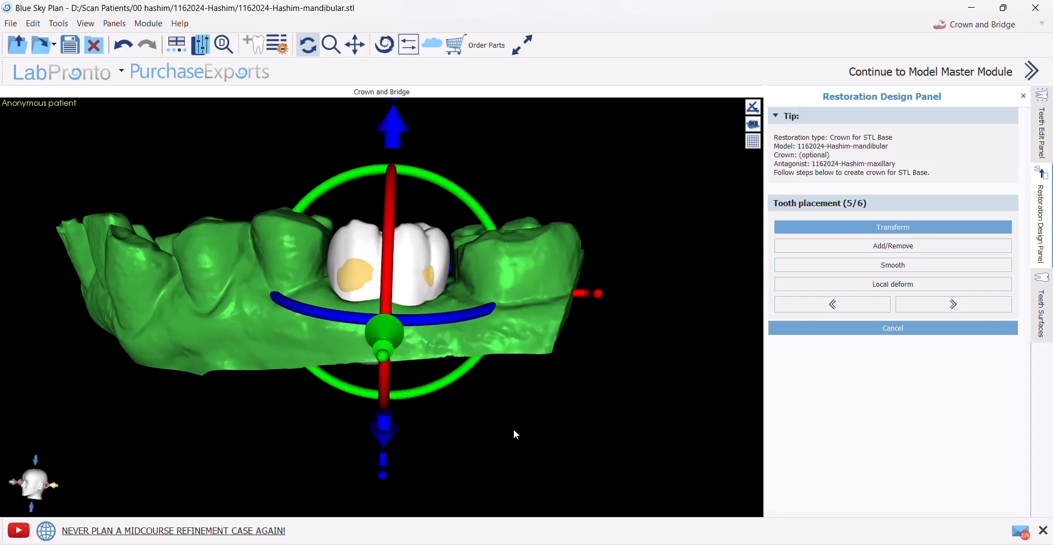
Examine the crown's fit against the neighbouring teeth from behind and from the lingual, occlusal, buccal and underside views
drag(628, 413, 314, 425)
drag(682, 251, 373, 132)
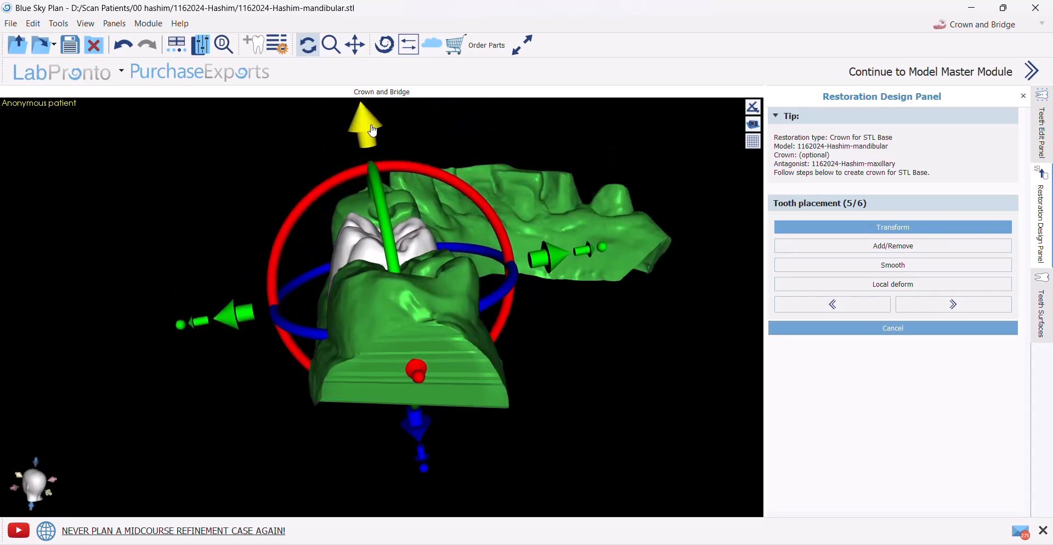
drag(676, 385, 299, 478)
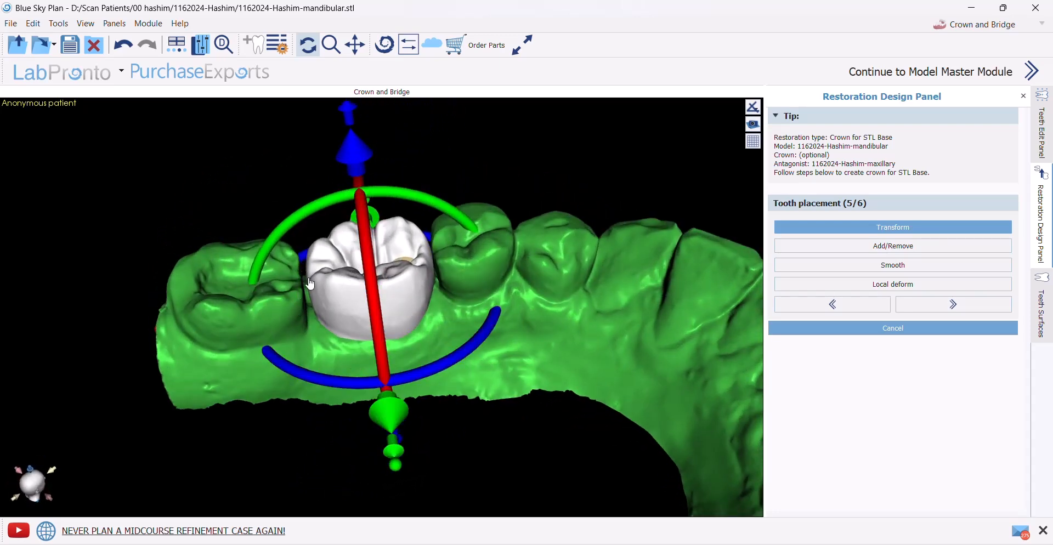
drag(298, 409, 373, 412)
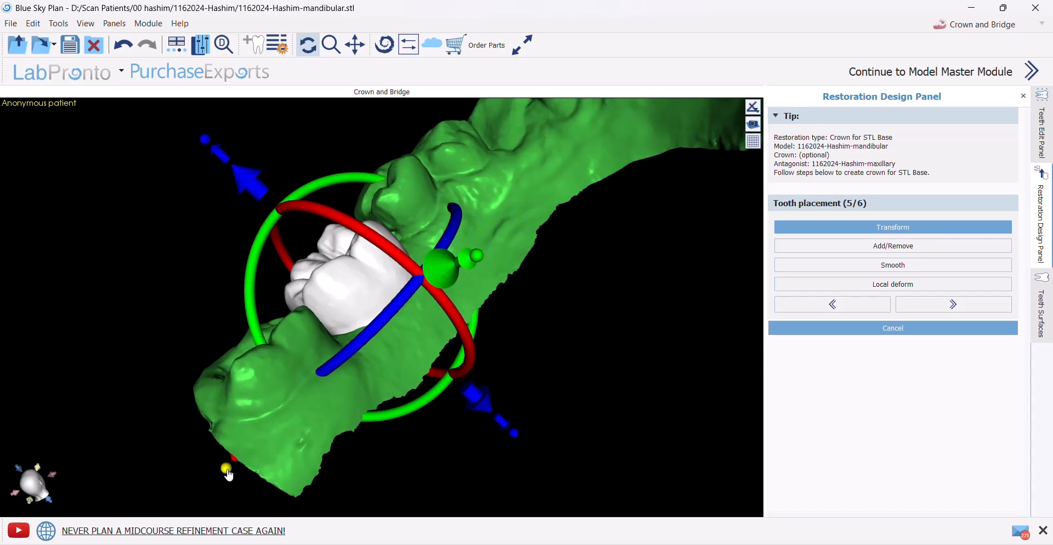
drag(132, 237, 414, 350)
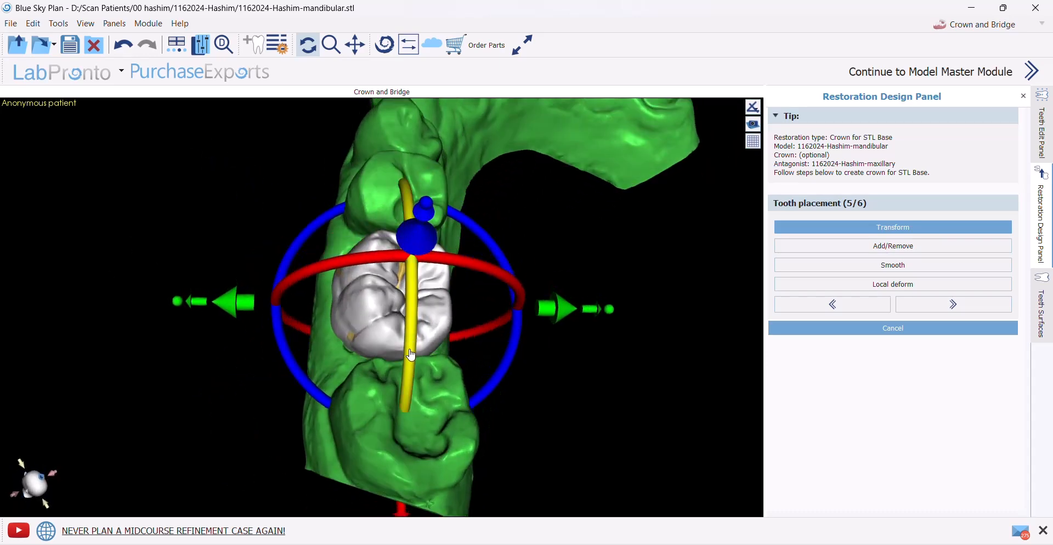
scroll(437, 381, down, 2)
drag(310, 340, 541, 207)
drag(438, 379, 449, 312)
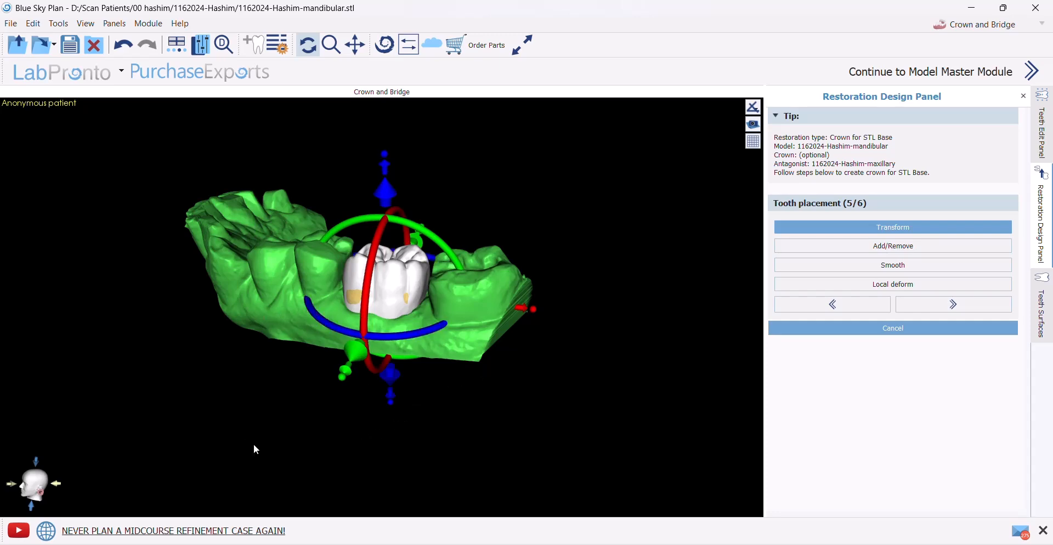
drag(425, 442, 272, 291)
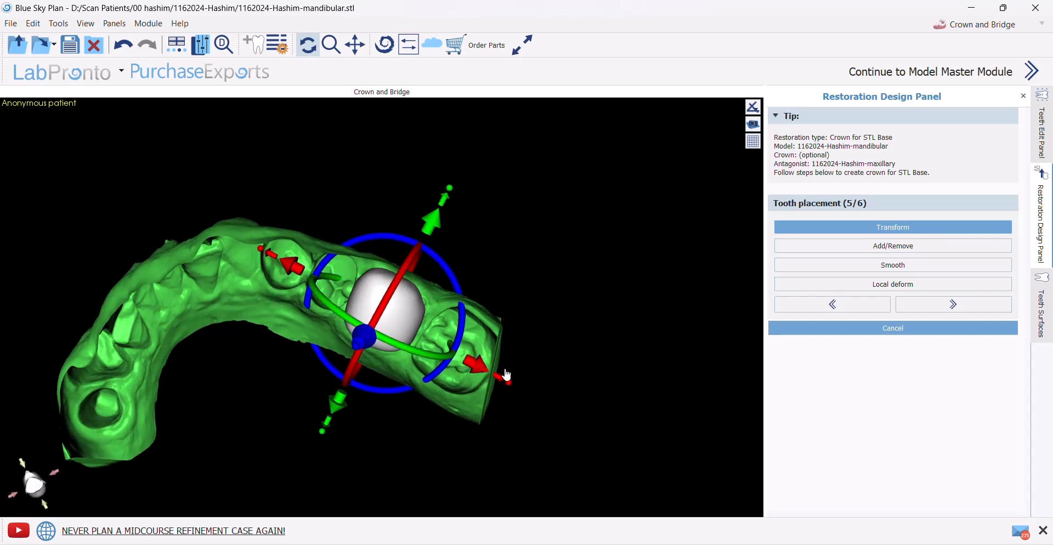
drag(516, 386, 218, 362)
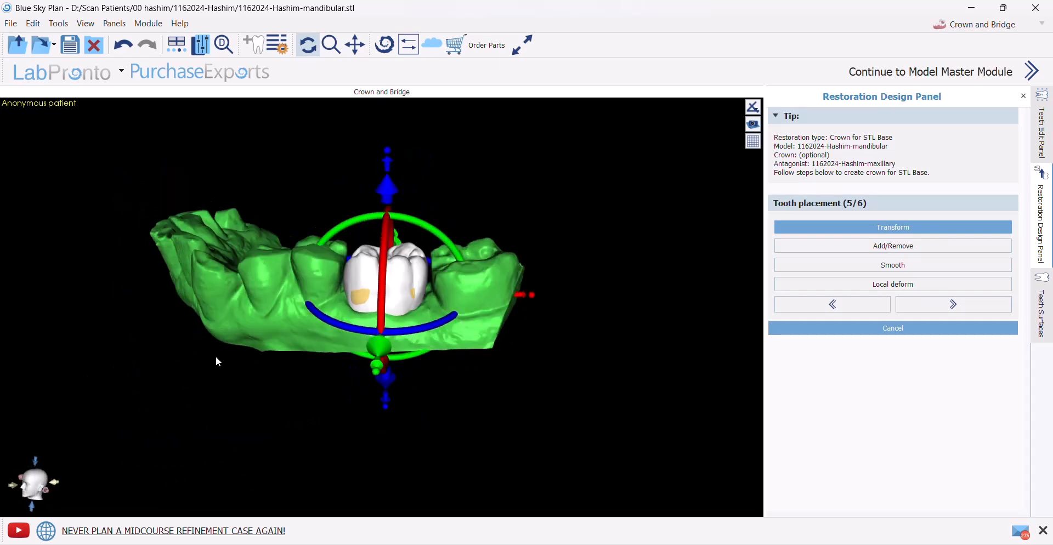
Make the mandibular model transparent and extend the crown's distal side toward the rear molar
right_click(248, 306)
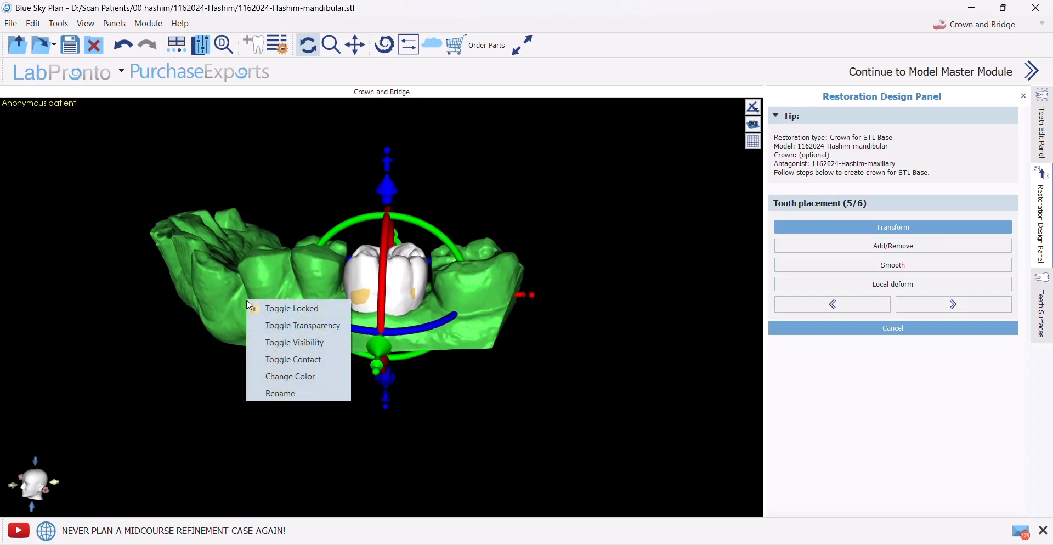
click(305, 328)
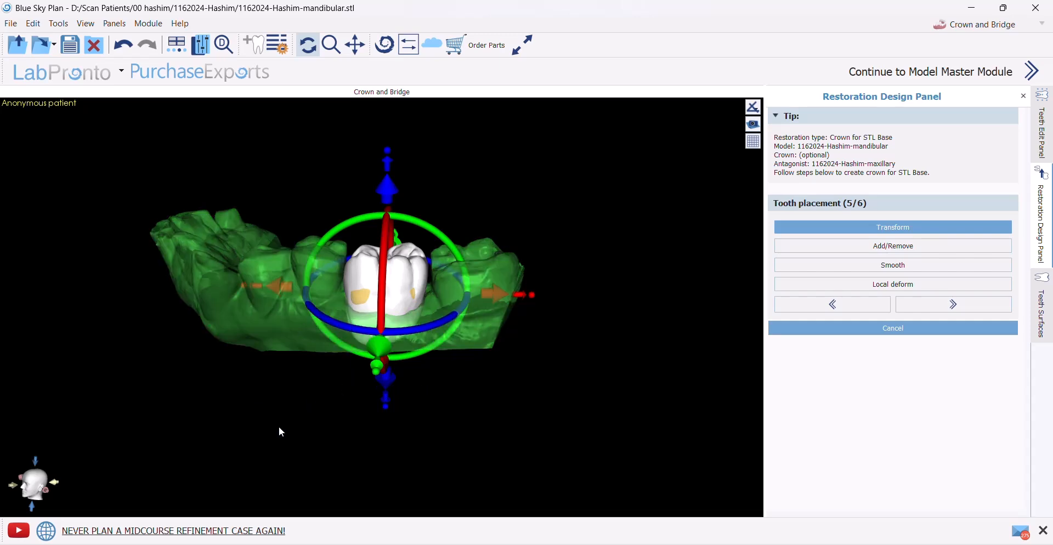
drag(278, 427, 245, 432)
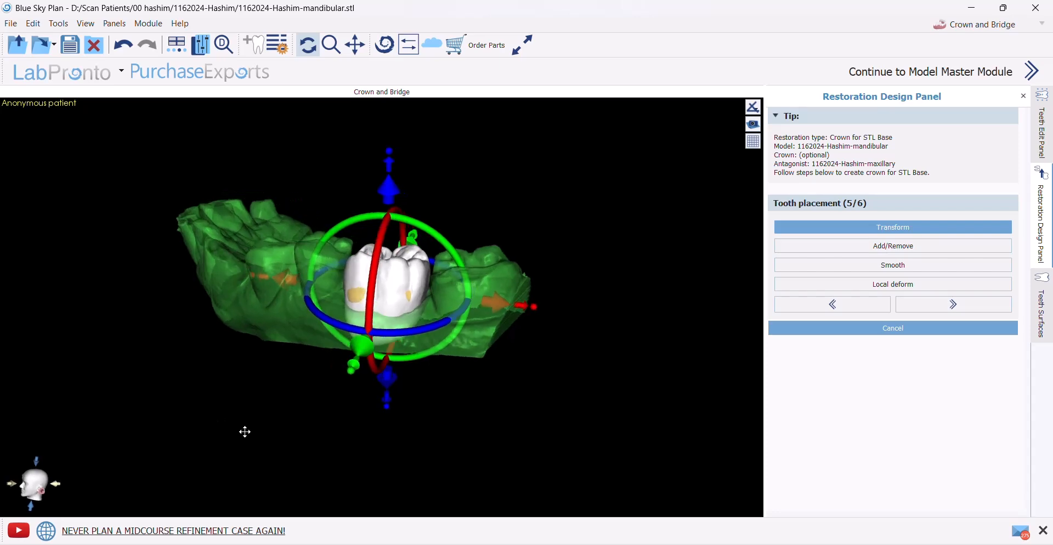
scroll(291, 433, up, 5)
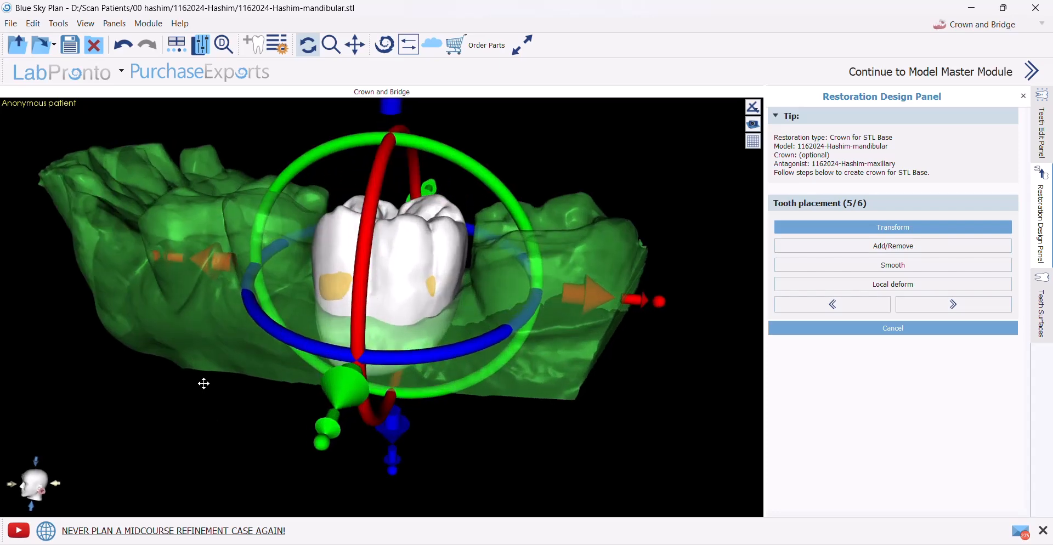
drag(203, 384, 213, 357)
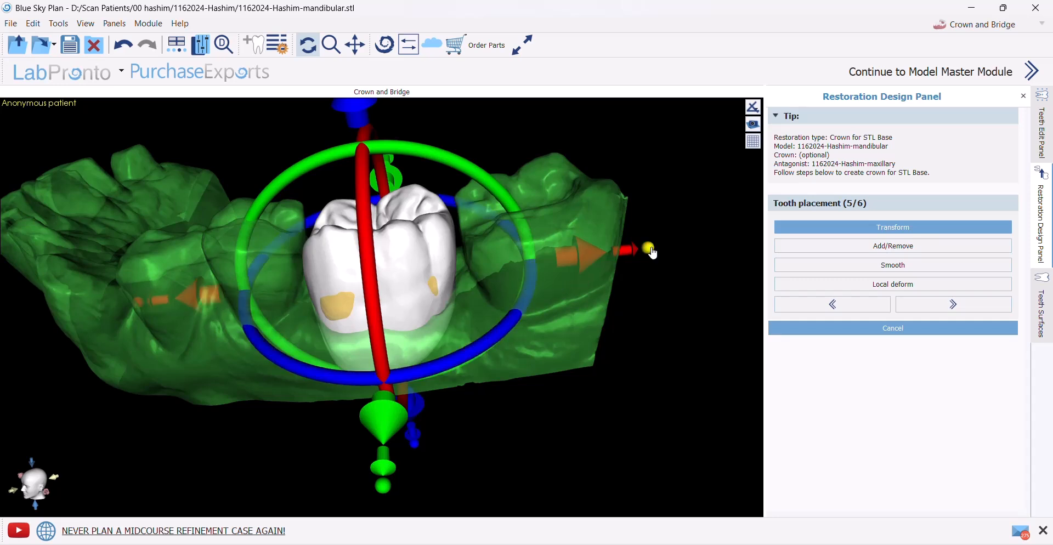
drag(653, 253, 662, 256)
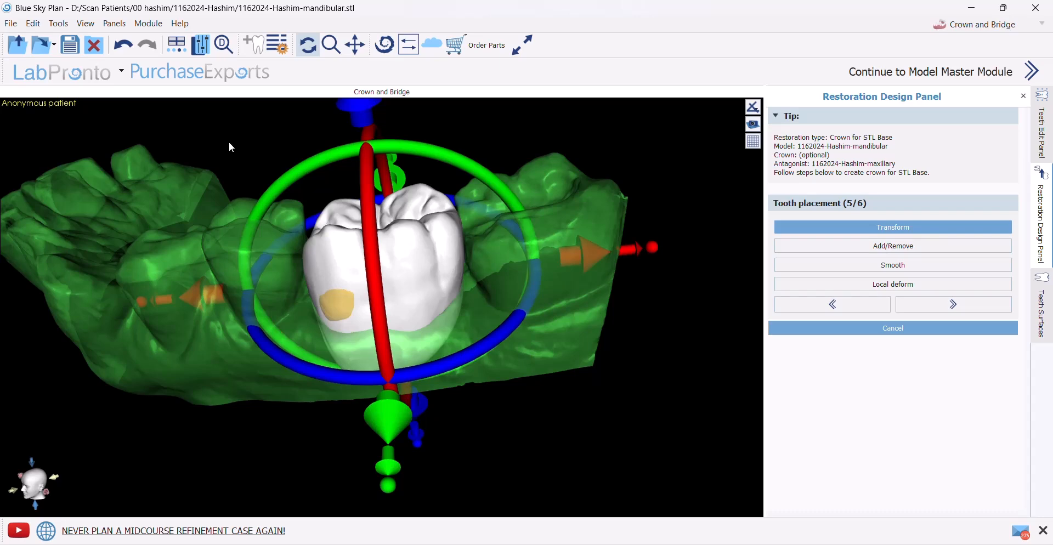
Extend the crown's mesial side slightly toward the premolar and make the mandibular model opaque again
drag(230, 144, 285, 184)
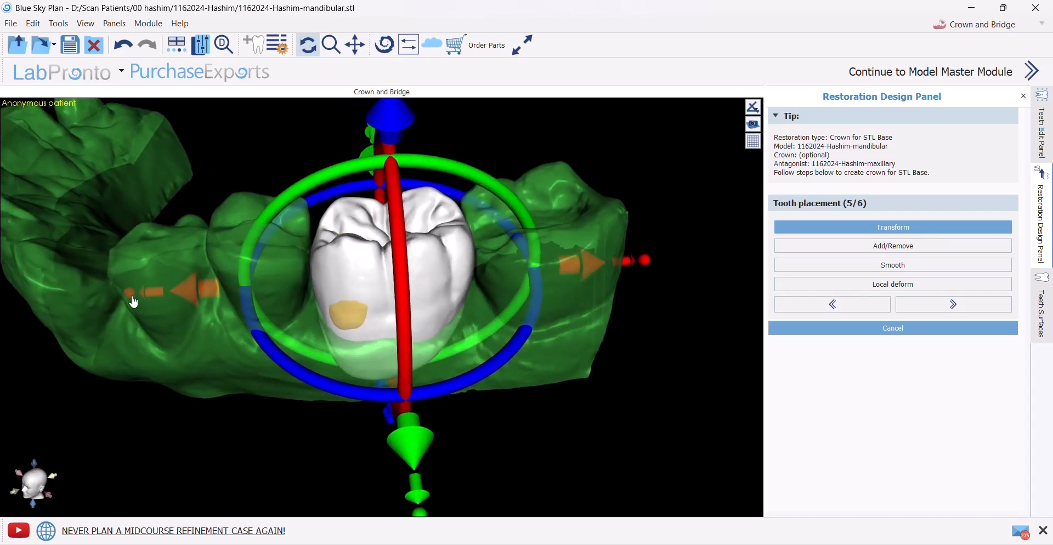
drag(132, 303, 125, 303)
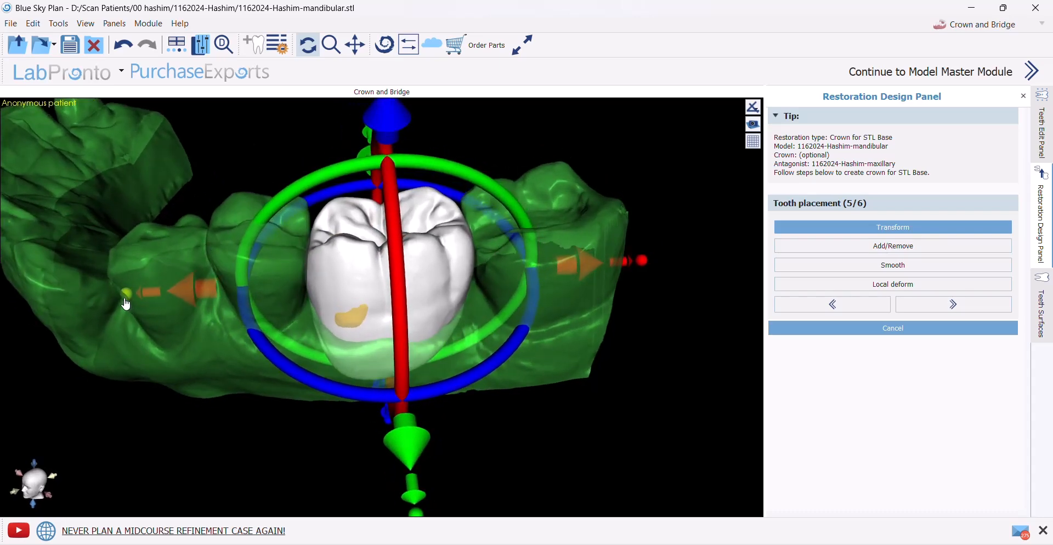
drag(267, 131, 315, 137)
drag(478, 462, 517, 316)
right_click(108, 384)
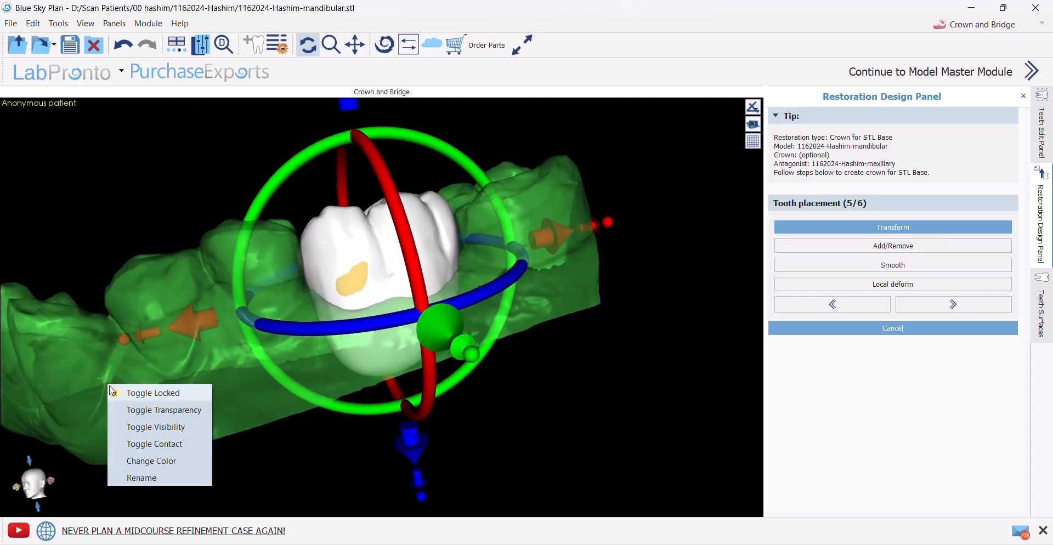
click(169, 413)
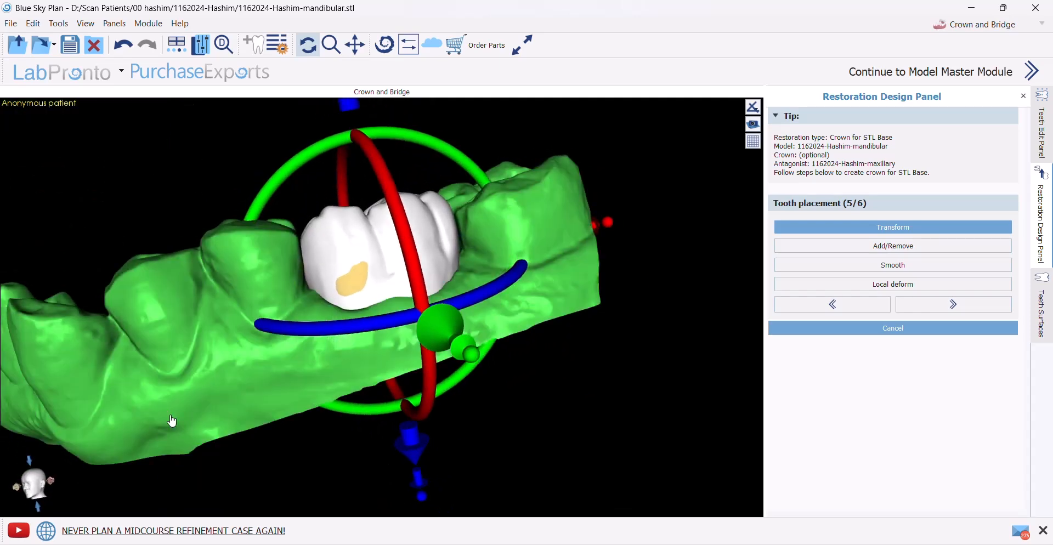
Pull the crown's mesial side back slightly at the contact with the premolar, working from the underside of the model
drag(217, 431, 162, 371)
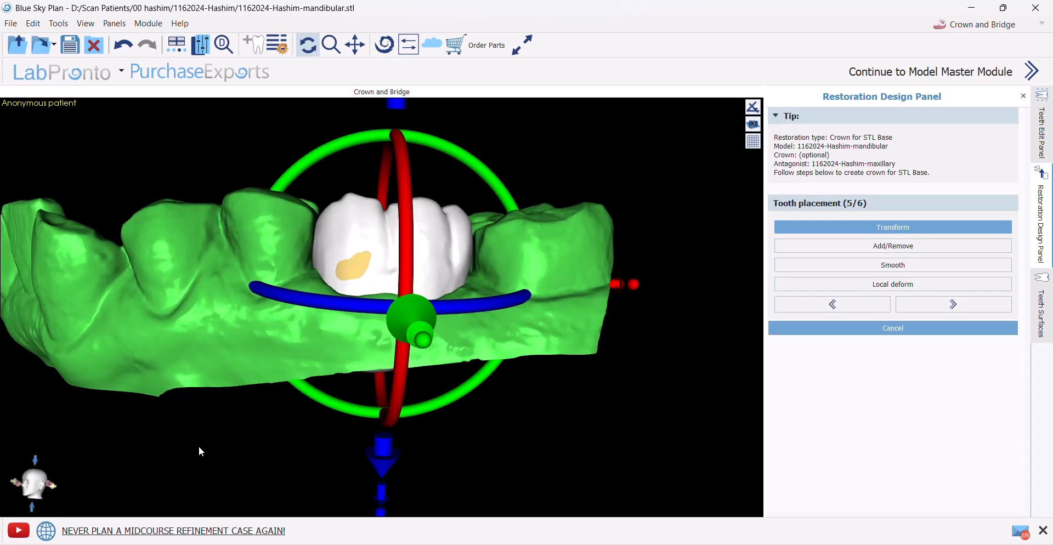
drag(485, 434, 321, 243)
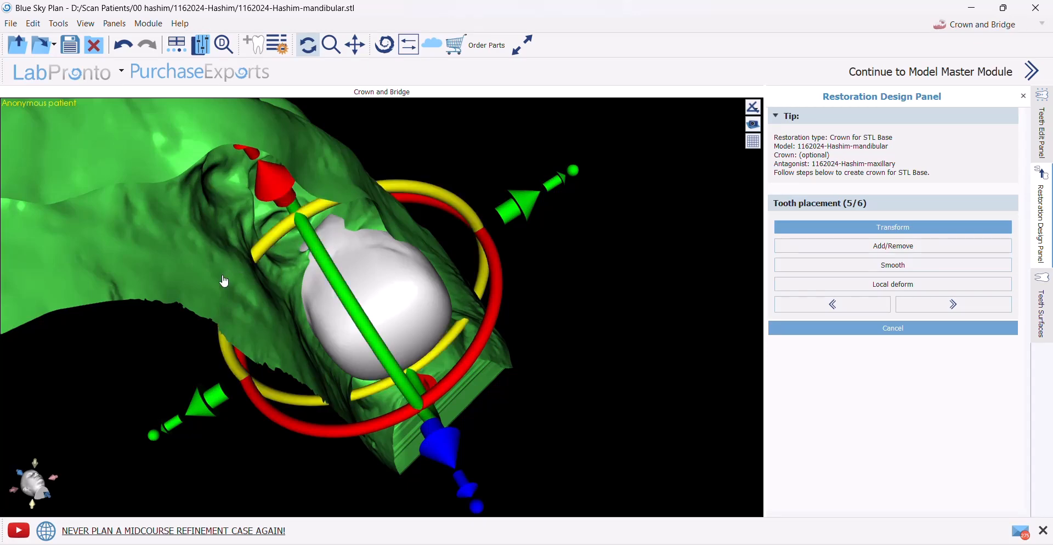
drag(220, 277, 188, 218)
middle_drag(266, 105, 277, 201)
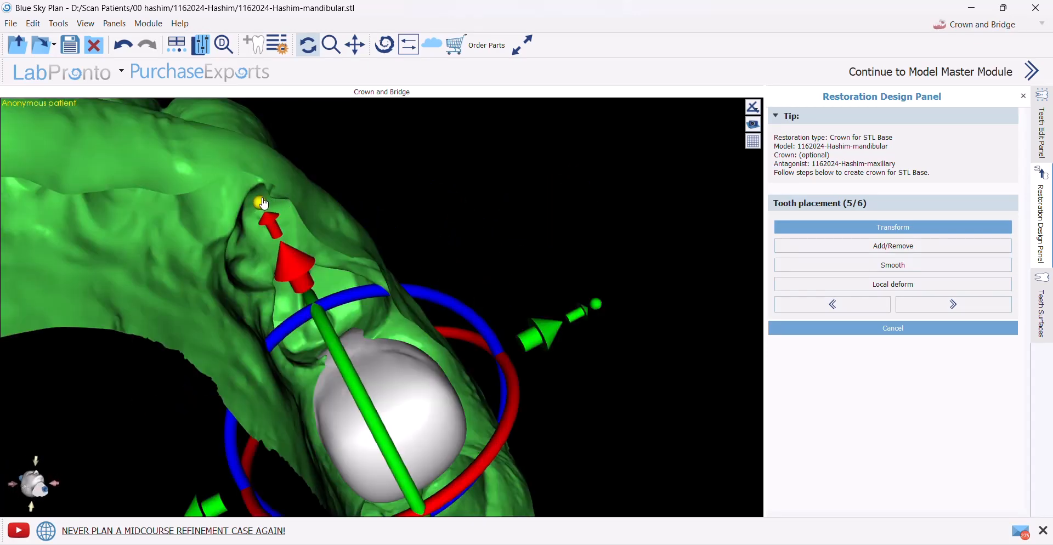
drag(264, 204, 265, 209)
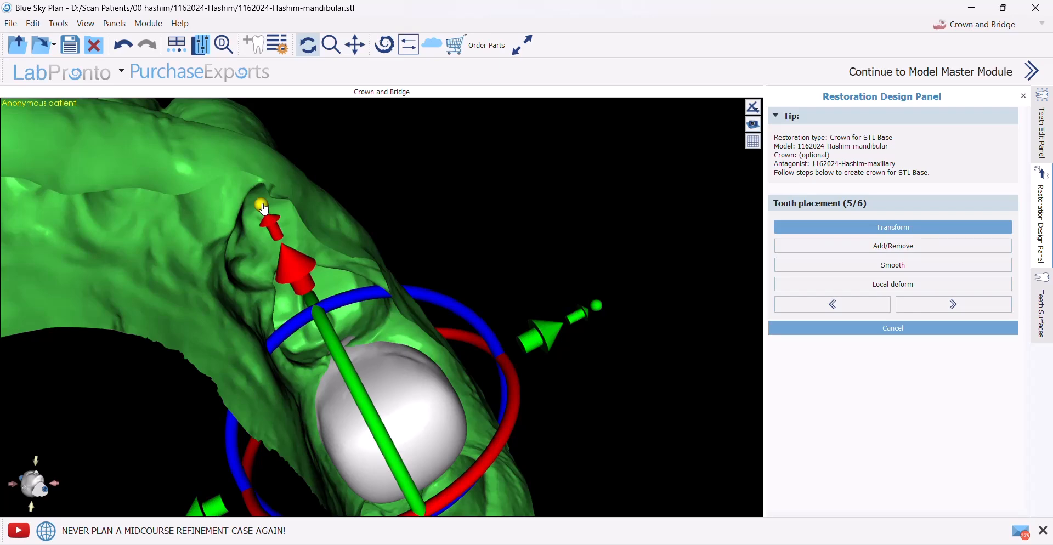
Build up the crown's mesial occlusal groove over the exposed orange area using Add/Remove
drag(484, 202, 383, 311)
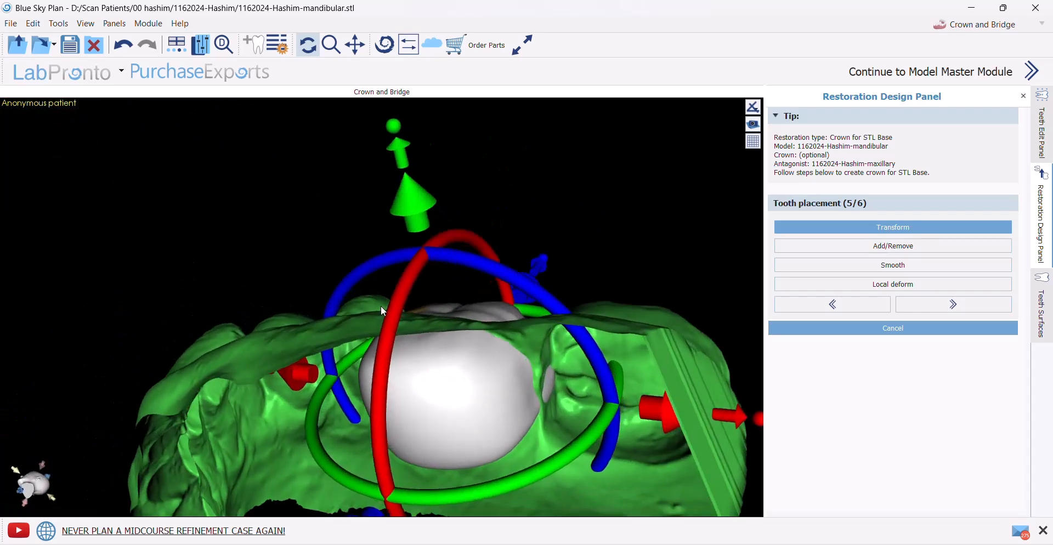
drag(643, 261, 517, 172)
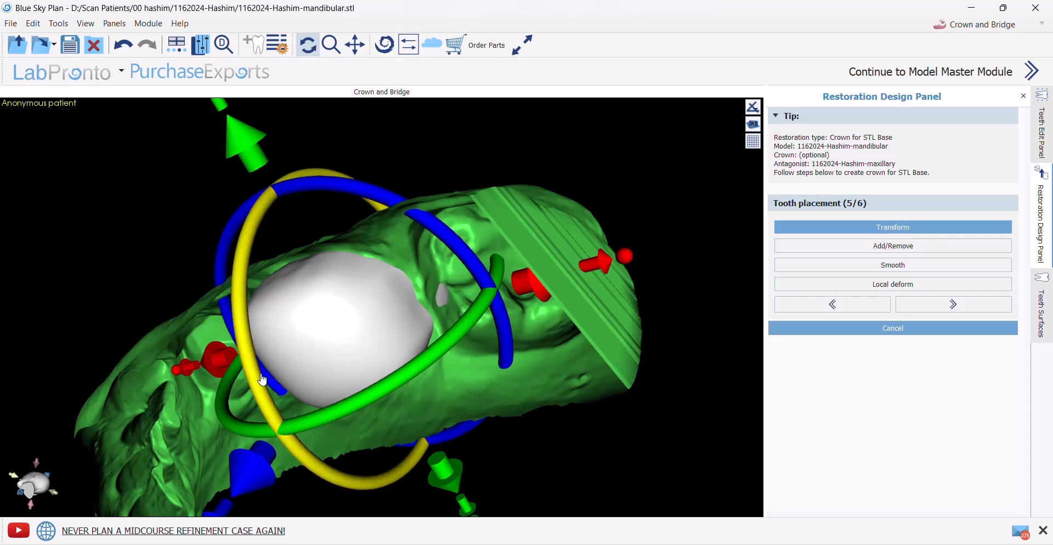
drag(141, 193, 691, 165)
drag(81, 489, 391, 261)
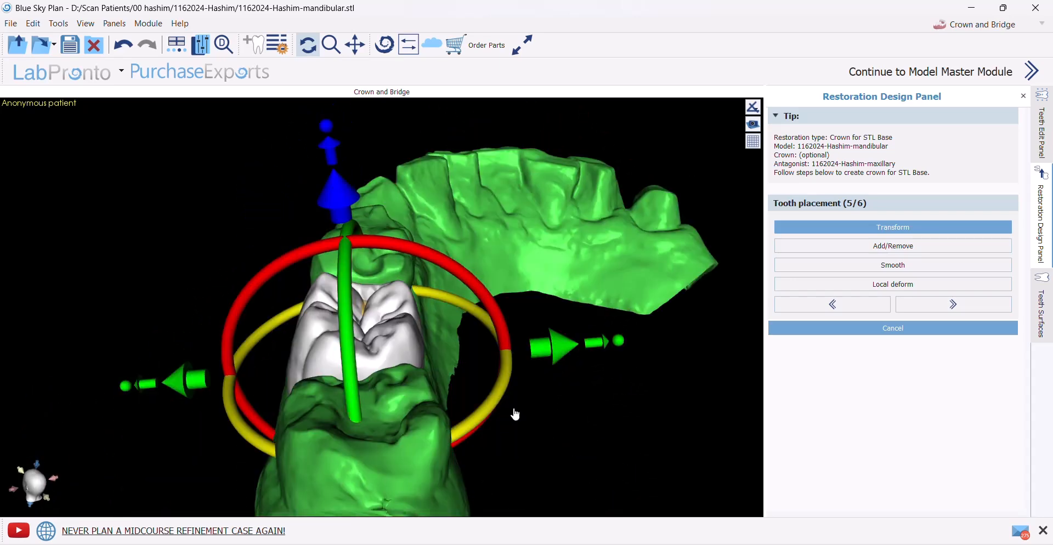
click(899, 250)
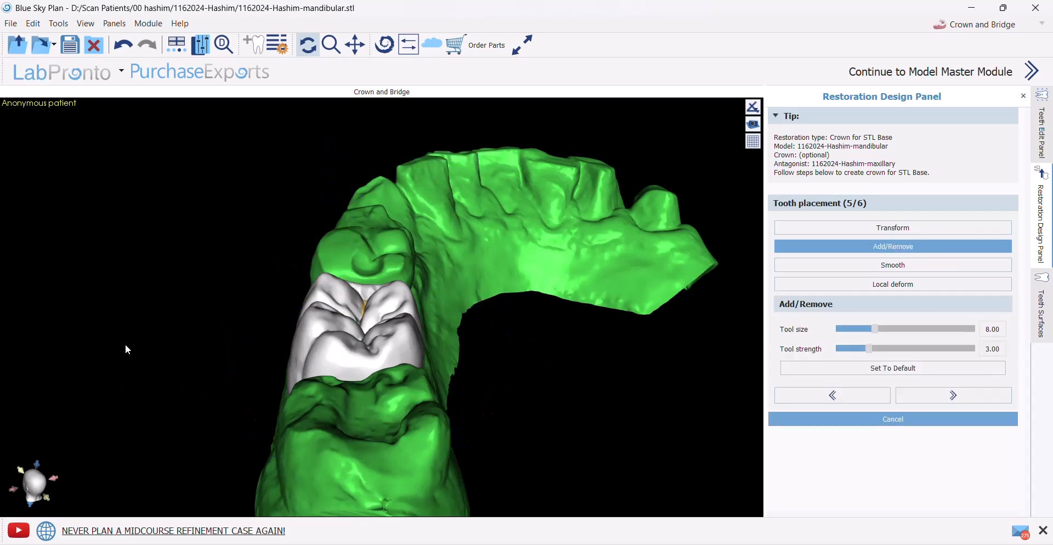
drag(126, 350, 489, 397)
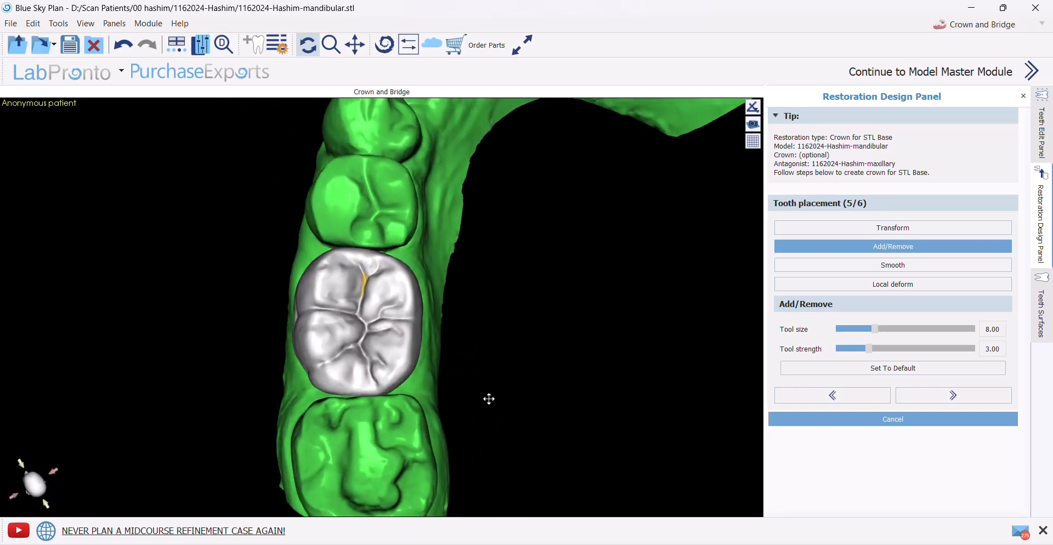
scroll(489, 397, up, 5)
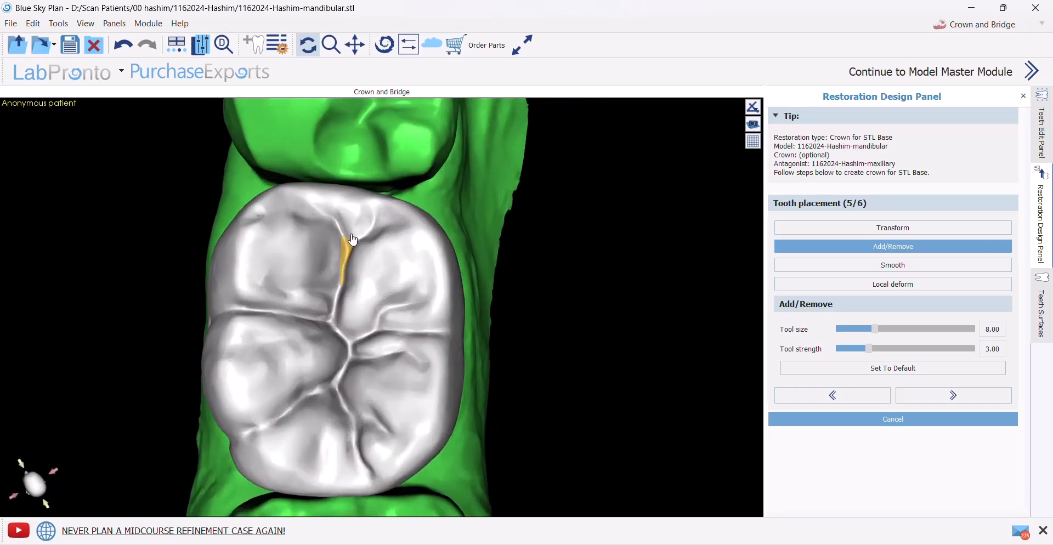
drag(515, 400, 425, 364)
drag(225, 384, 589, 406)
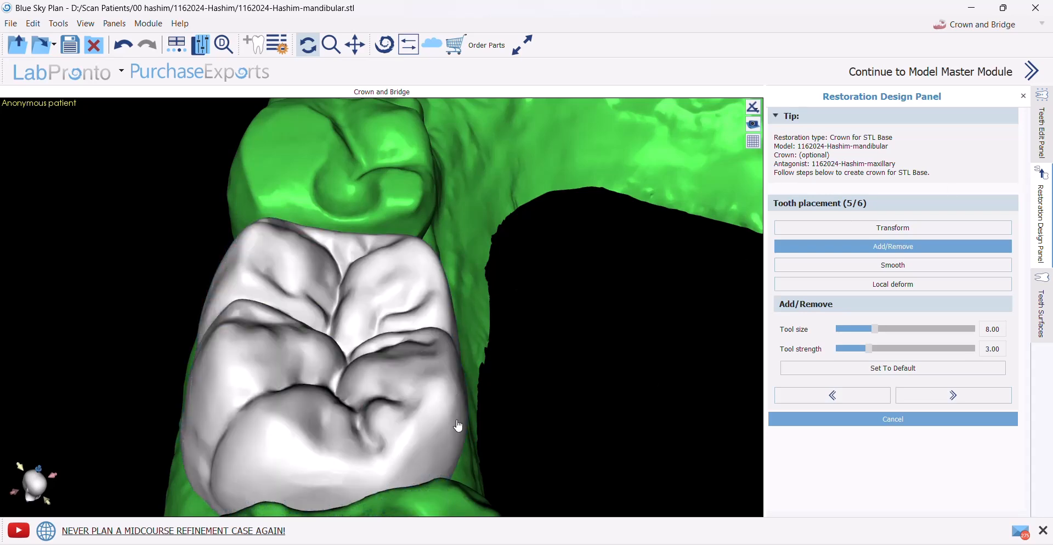
Examine the crown's contours and contacts with the neighbouring teeth from the buccal, distal and occlusal sides
drag(290, 460, 618, 254)
middle_drag(618, 253, 620, 259)
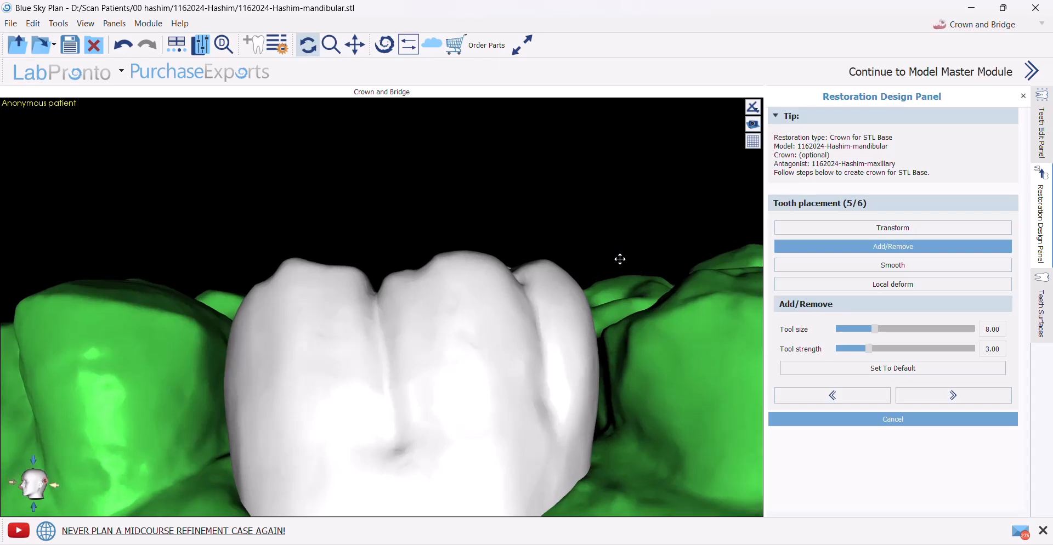
scroll(622, 266, down, 4)
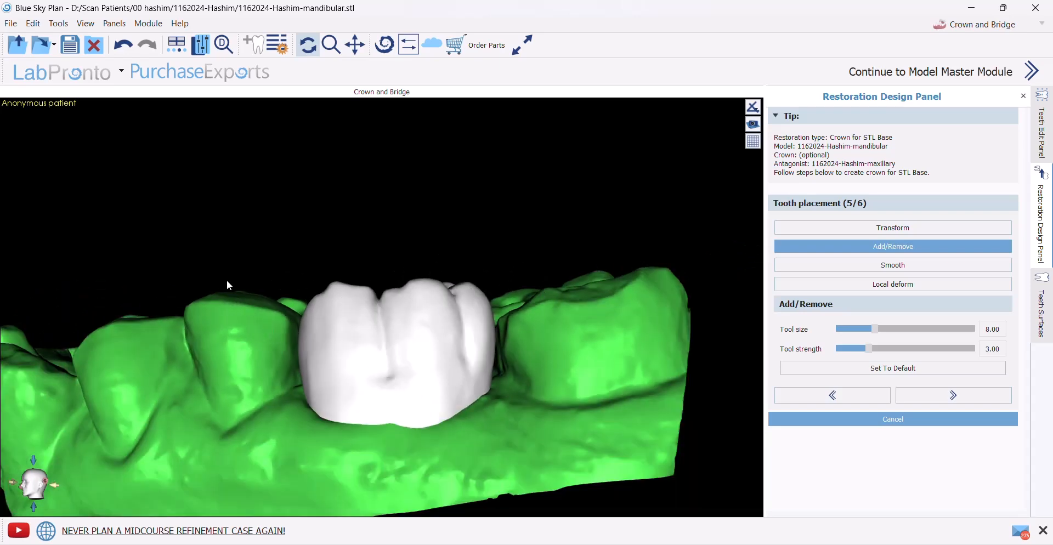
drag(228, 285, 386, 311)
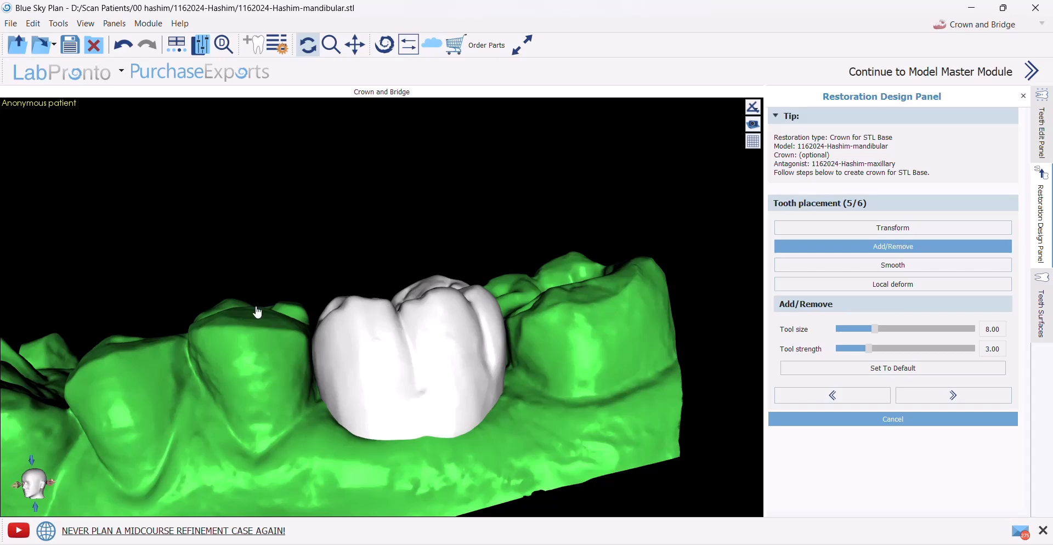
drag(582, 432, 267, 439)
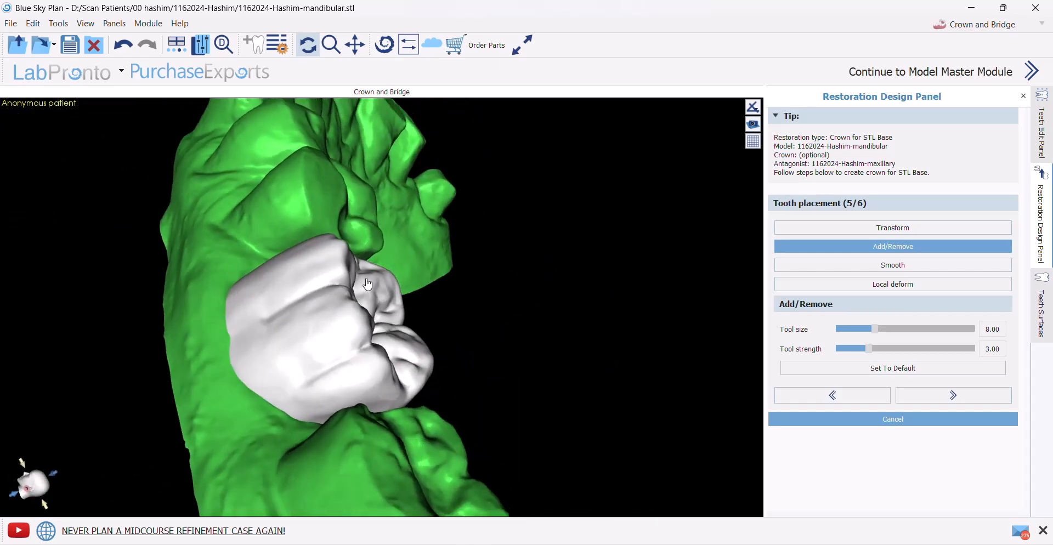
drag(324, 329, 183, 336)
scroll(184, 335, up, 3)
drag(235, 433, 373, 448)
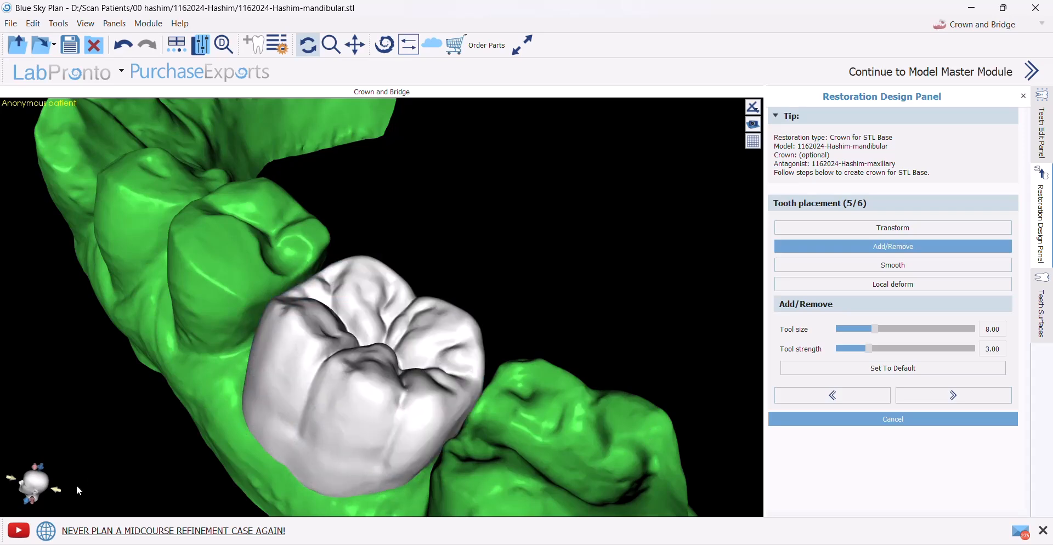
drag(77, 485, 247, 316)
mouse_move(326, 378)
mouse_down()
mouse_move(121, 406)
mouse_move(2, 391)
mouse_move(328, 399)
mouse_move(291, 366)
mouse_up()
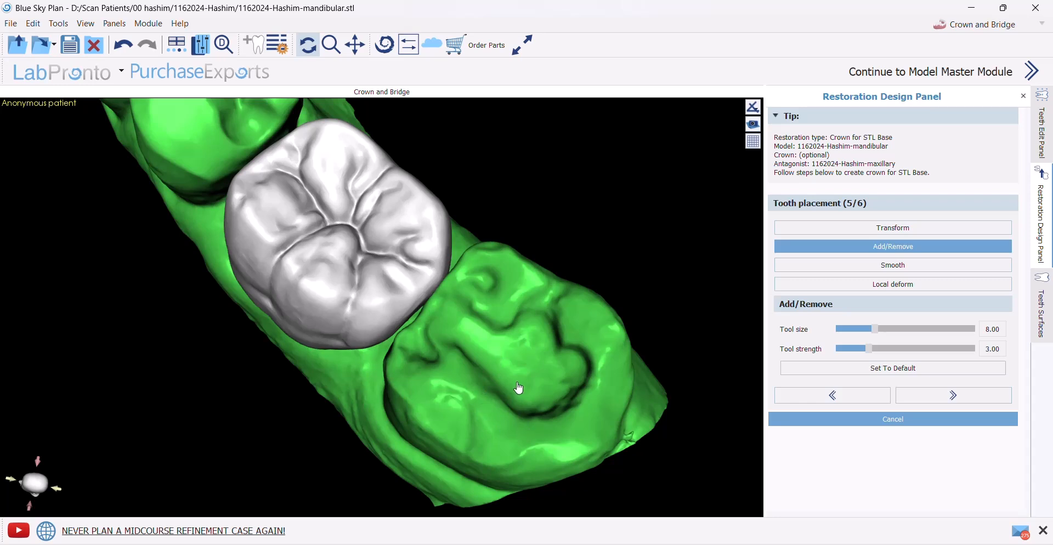
Hide the mandibular model to inspect the crown's distal surface alone, and show the model again
right_click(518, 384)
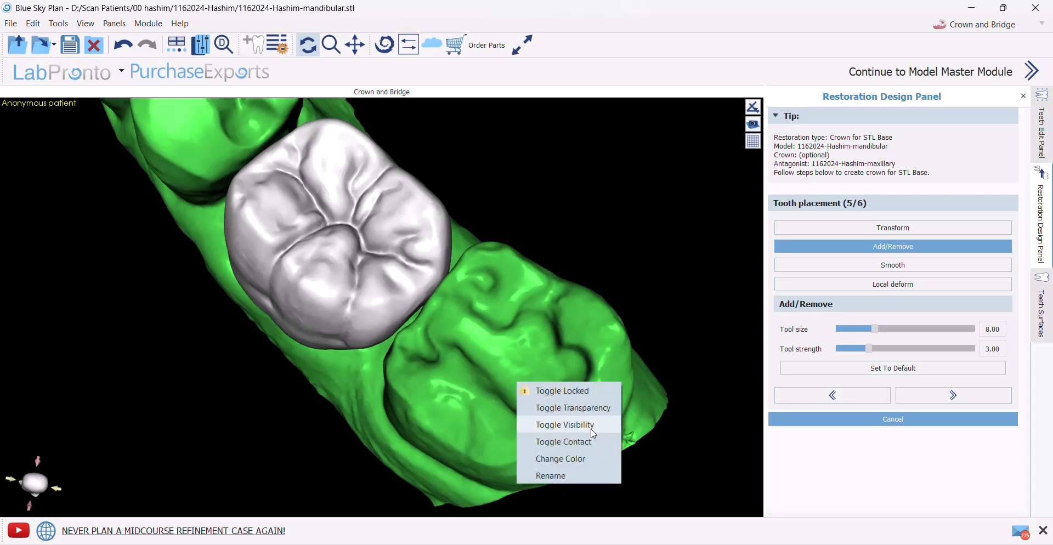
click(561, 425)
drag(437, 397, 394, 278)
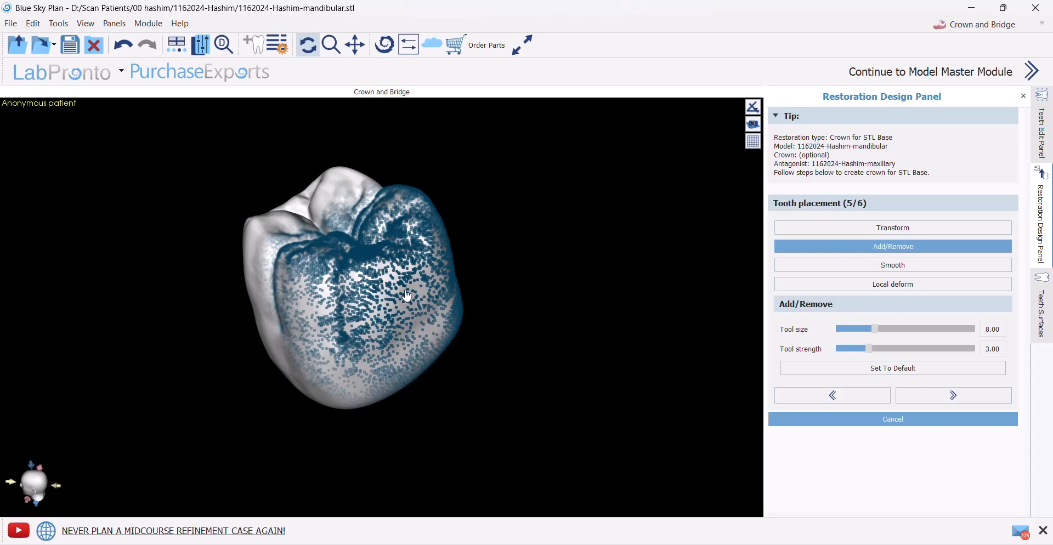
click(1042, 137)
click(1041, 310)
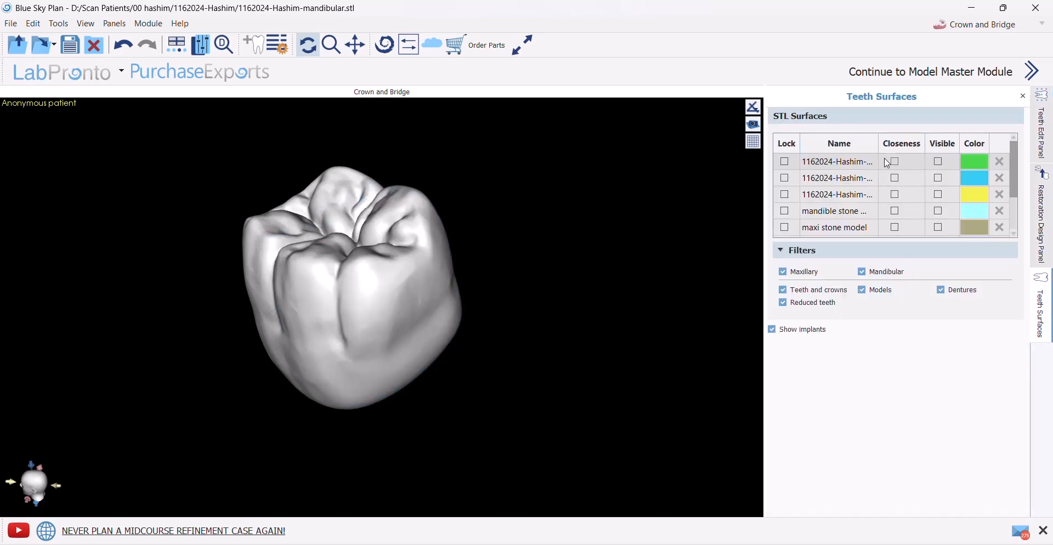
click(938, 162)
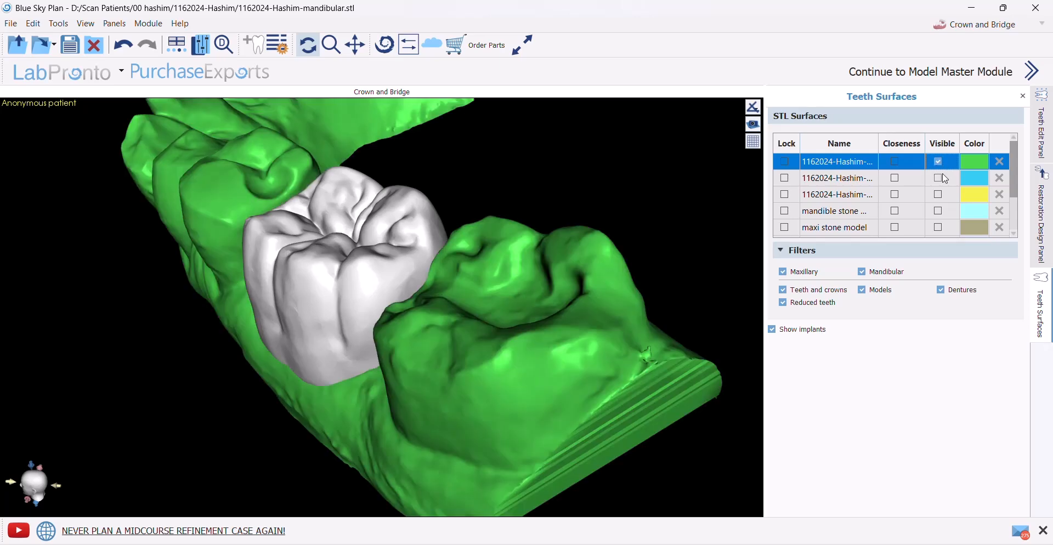
Reduce the crown's distal side where it penetrates the rear molar using Add/Remove, working from the underside of the model
scroll(440, 309, up, 2)
drag(440, 309, 403, 434)
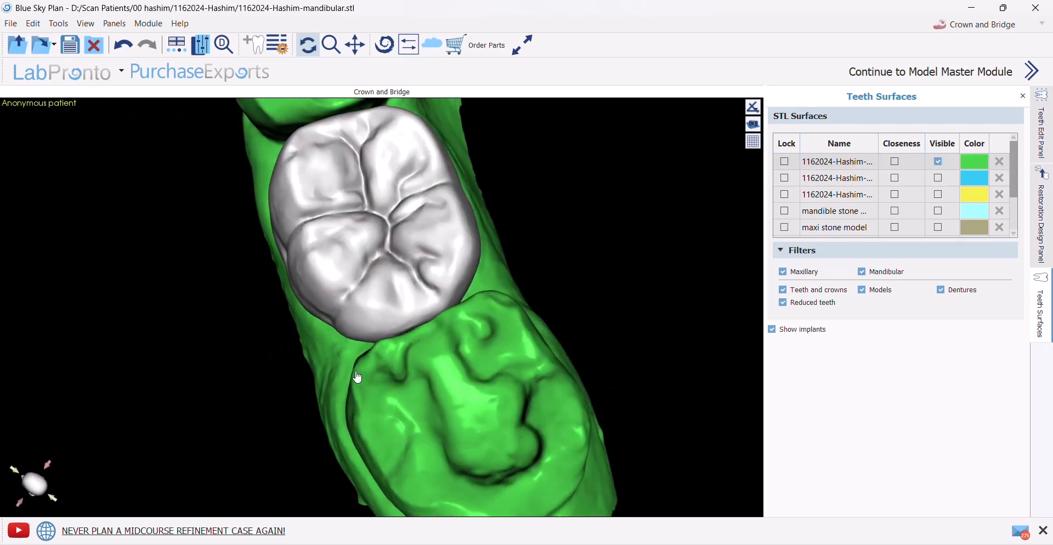
drag(358, 377, 430, 298)
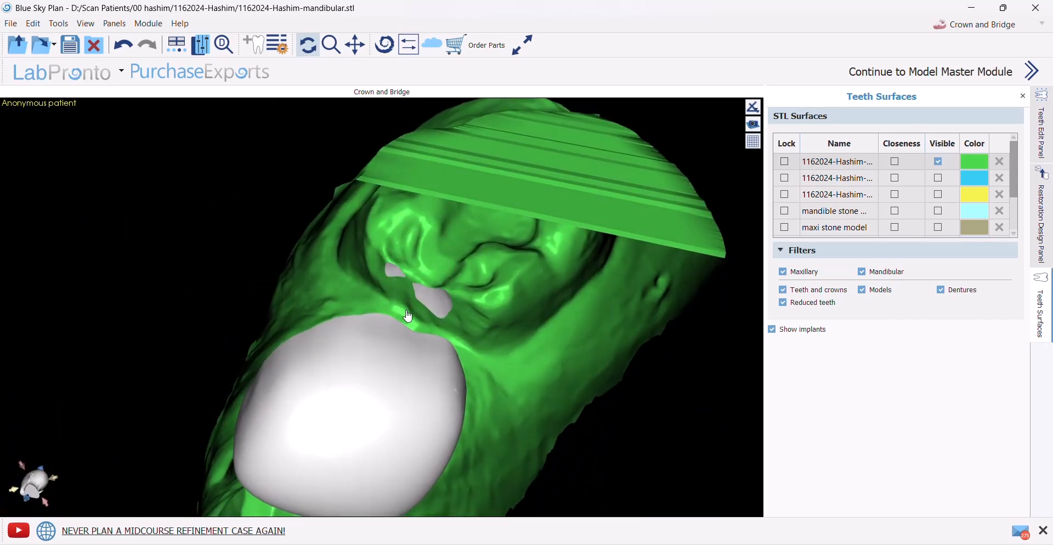
click(1041, 219)
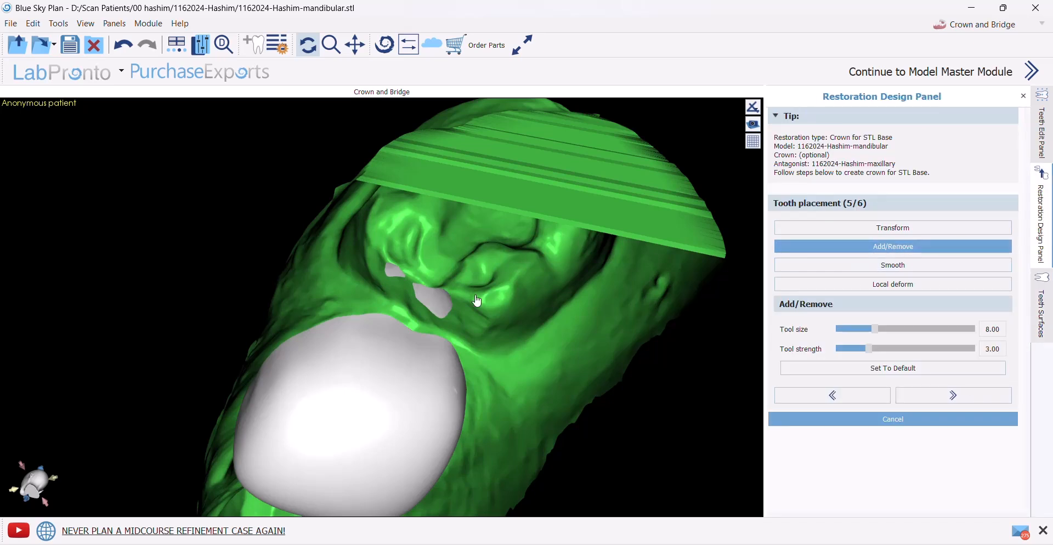
drag(448, 268, 397, 270)
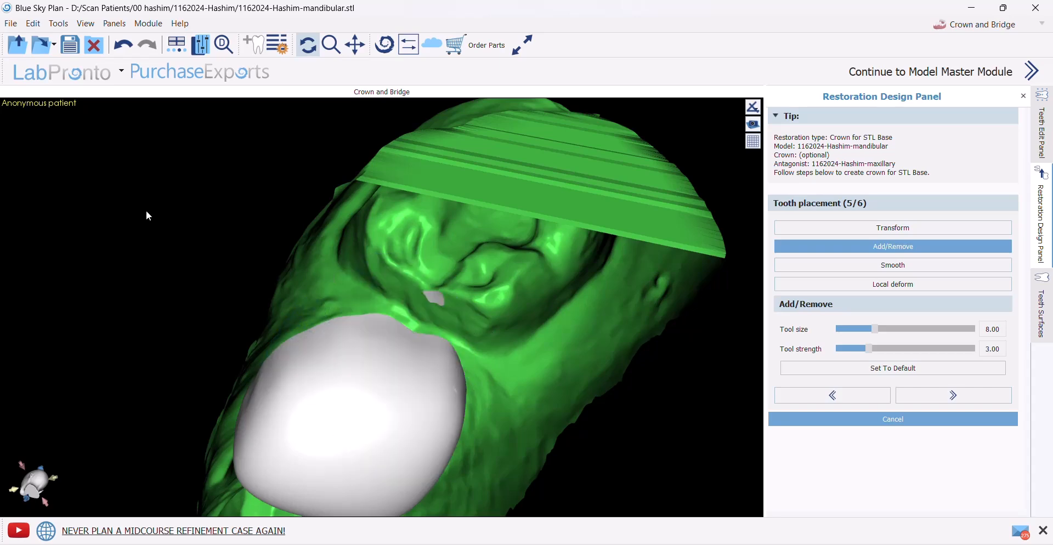
Sculpt the crown's buccal surface toward the gum line with Add/Remove
drag(146, 215, 323, 332)
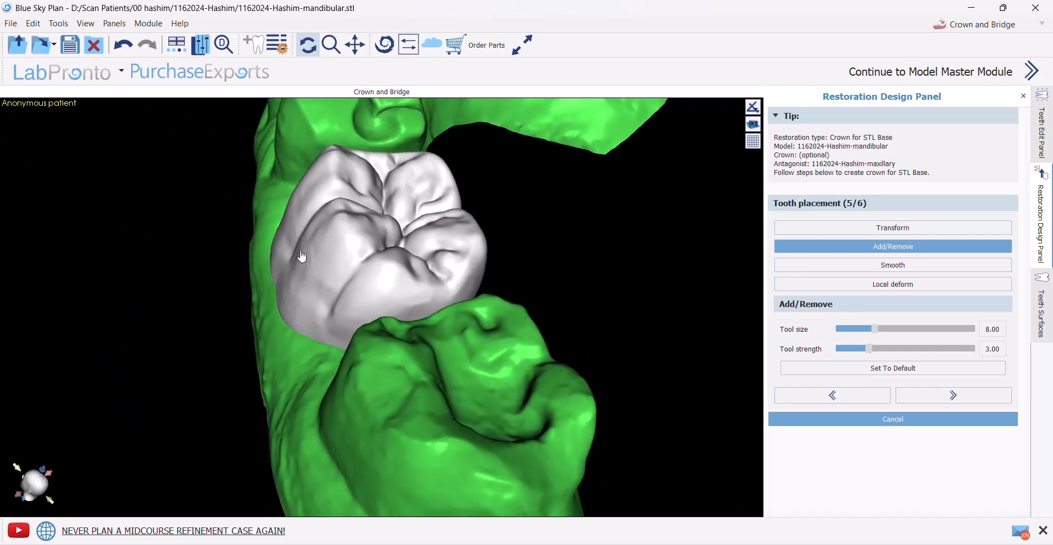
drag(613, 413, 528, 432)
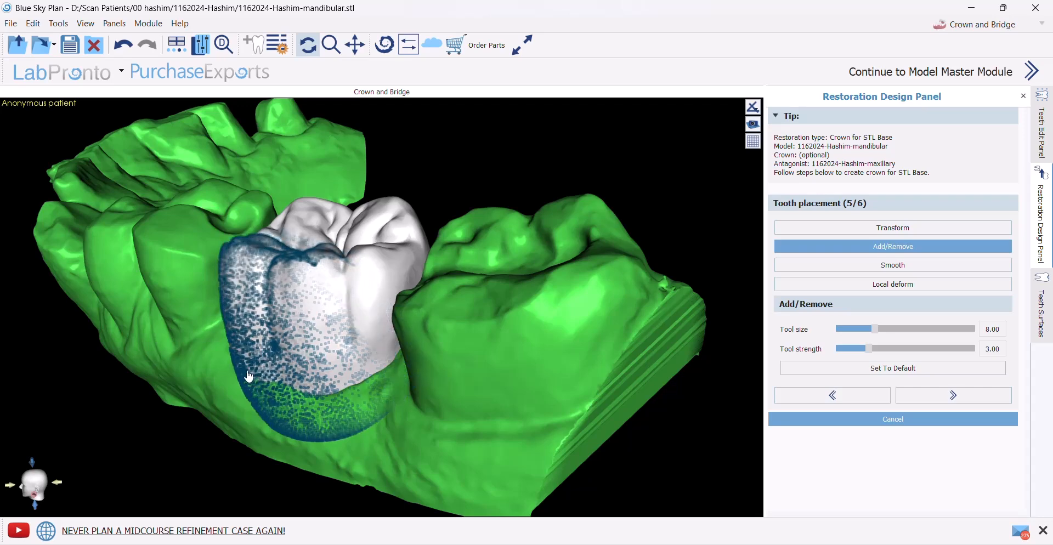
drag(264, 428, 492, 404)
mouse_move(376, 440)
mouse_down()
mouse_move(399, 380)
mouse_move(338, 361)
mouse_up()
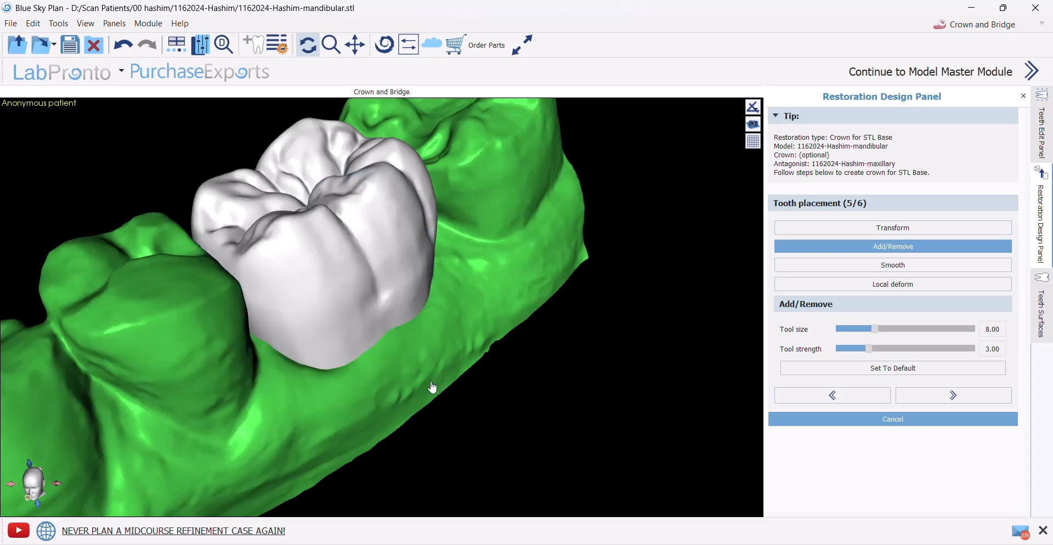
Inspect the sculpted crown against the whole mandibular arch from the occlusal and buccal sides
drag(432, 387, 25, 400)
drag(507, 364, 353, 331)
drag(504, 218, 696, 175)
drag(351, 340, 336, 225)
scroll(343, 252, down, 5)
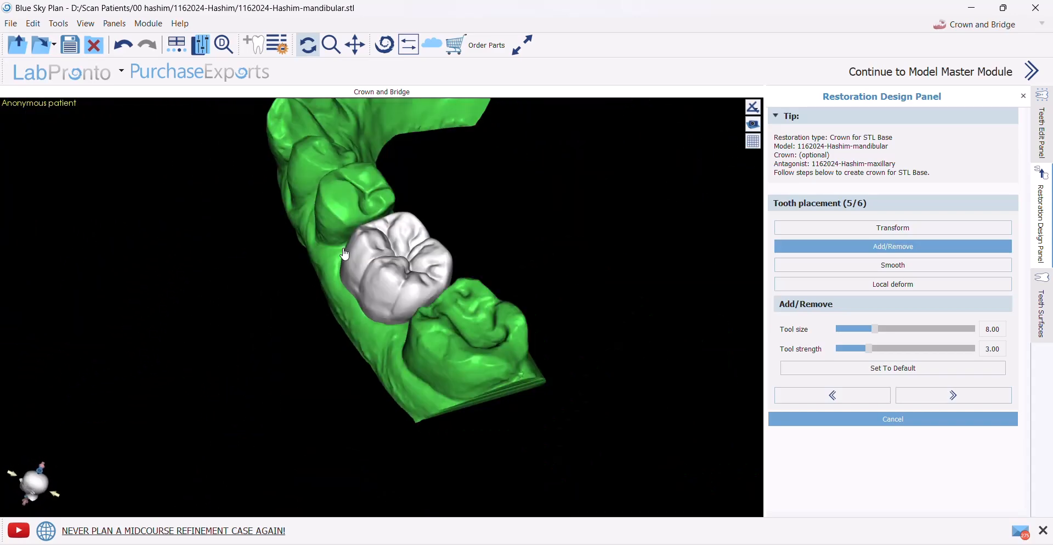
drag(477, 411, 627, 221)
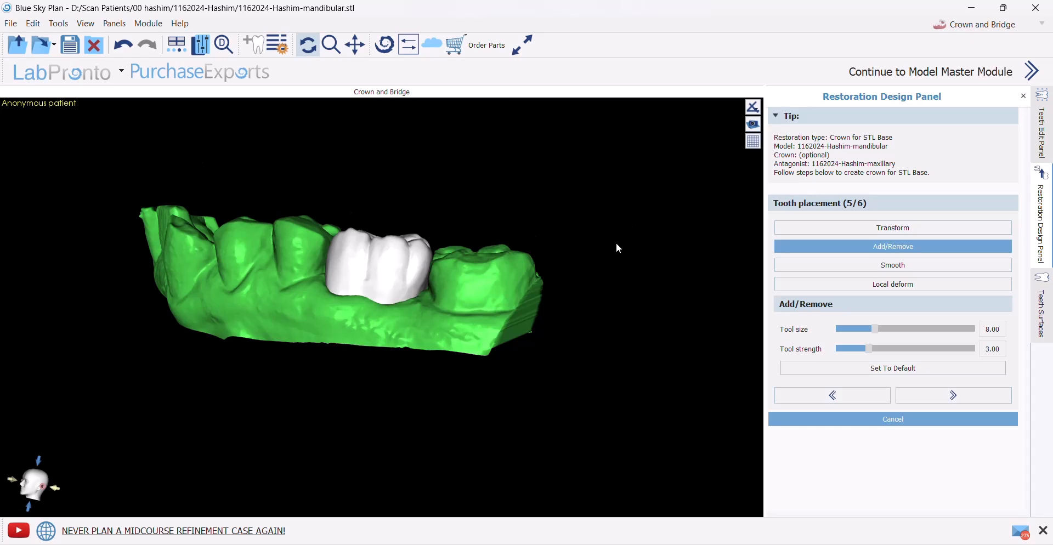
drag(547, 257, 595, 340)
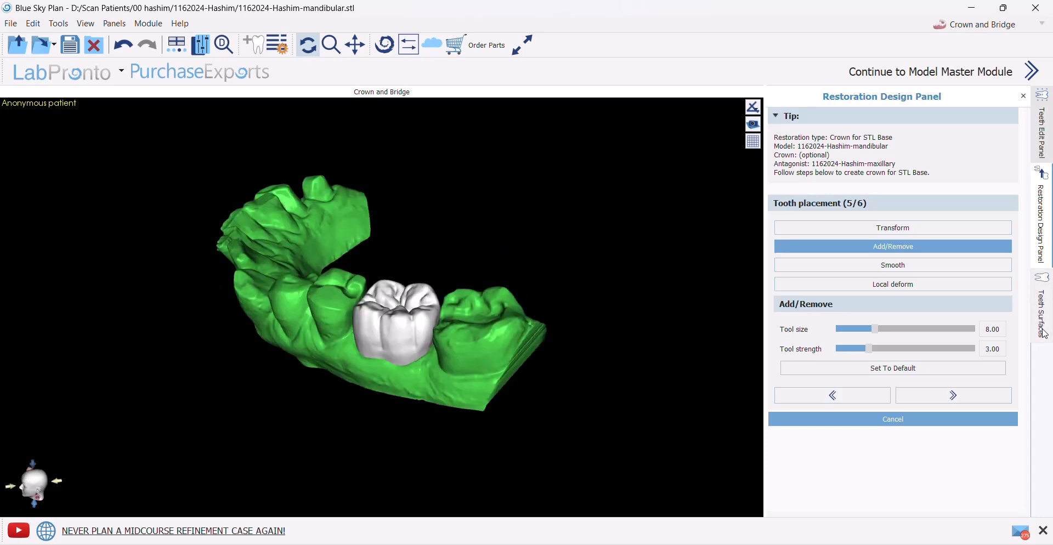
Make the blue maxillary antagonist model visible alongside the mandibular model and crown
click(1042, 317)
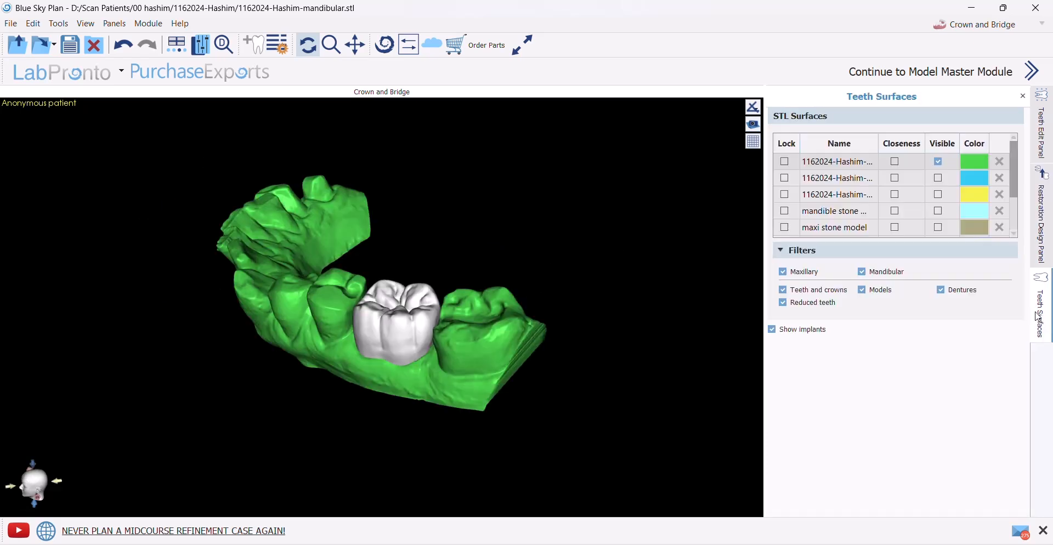
click(828, 181)
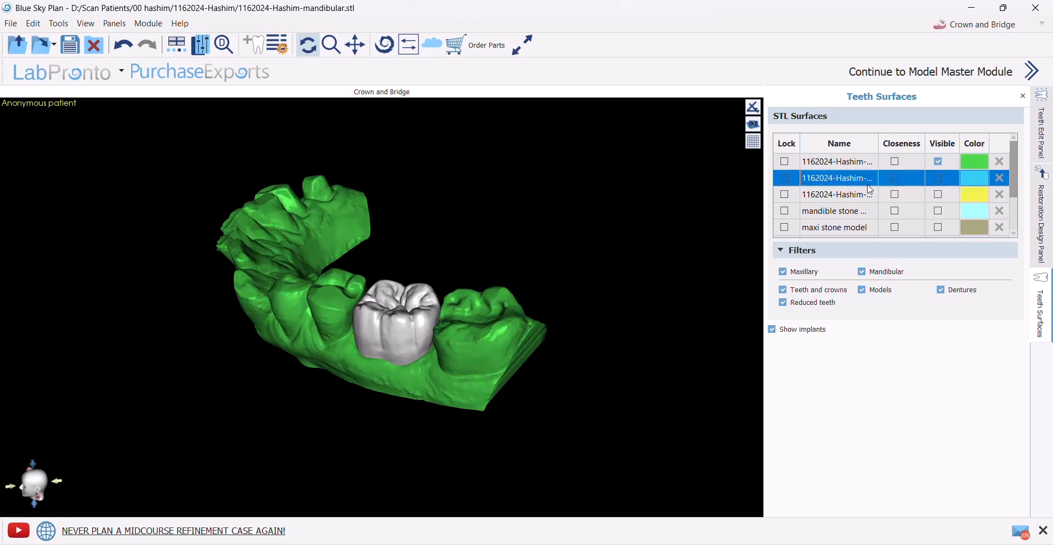
click(939, 179)
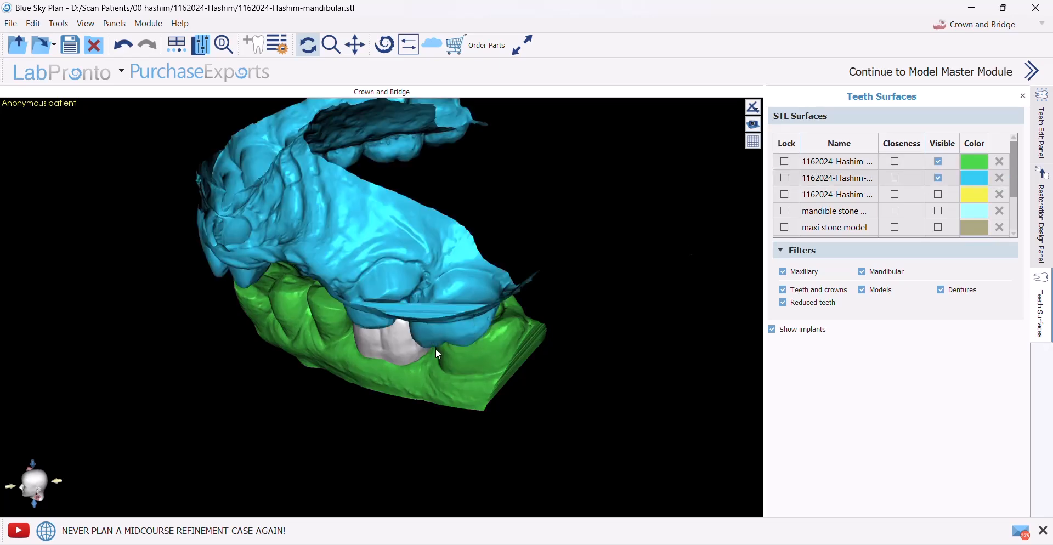
Examine the bite relationship between the crown's cusps and the opposing maxillary teeth from the front and buccal side
drag(435, 348, 425, 399)
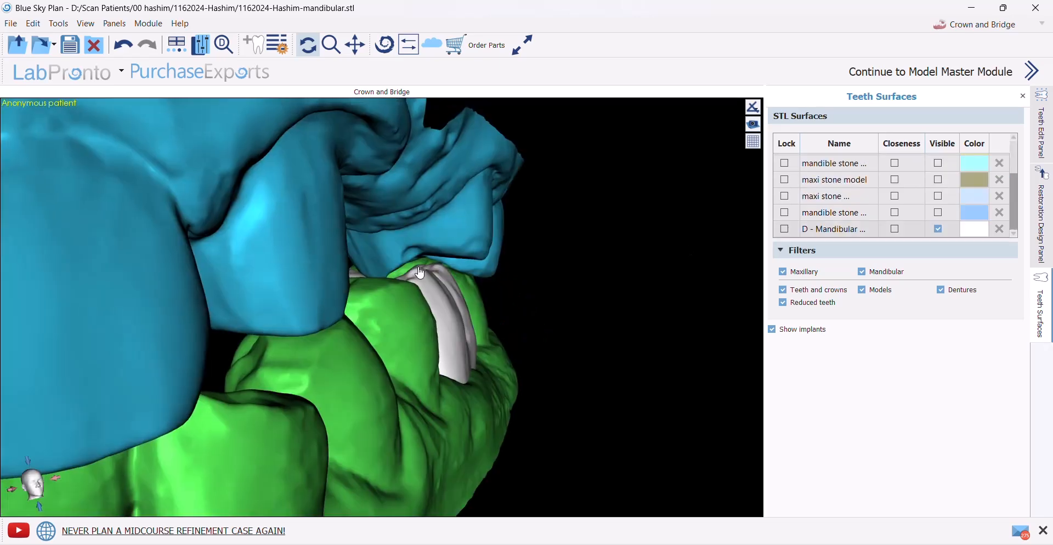
scroll(419, 280, down, 5)
drag(409, 298, 272, 334)
scroll(395, 342, up, 5)
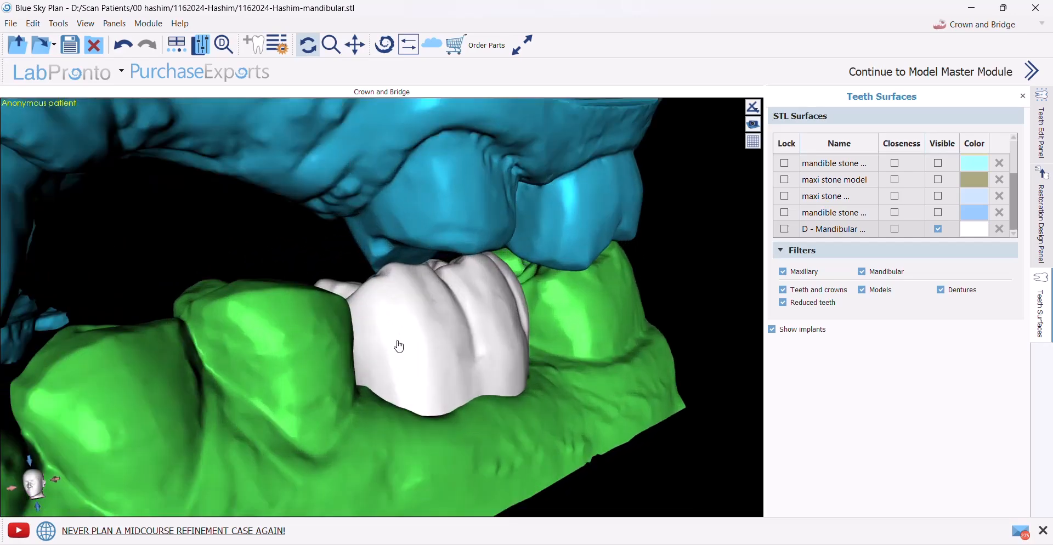
mouse_move(400, 345)
mouse_down()
mouse_move(593, 312)
mouse_move(510, 282)
mouse_move(395, 302)
mouse_move(403, 339)
mouse_up()
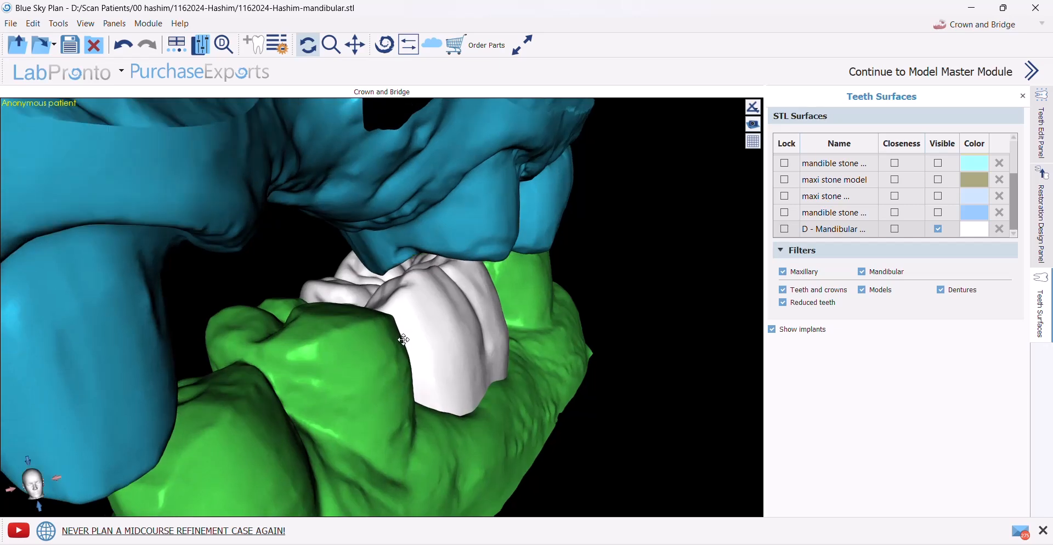
drag(252, 255, 240, 236)
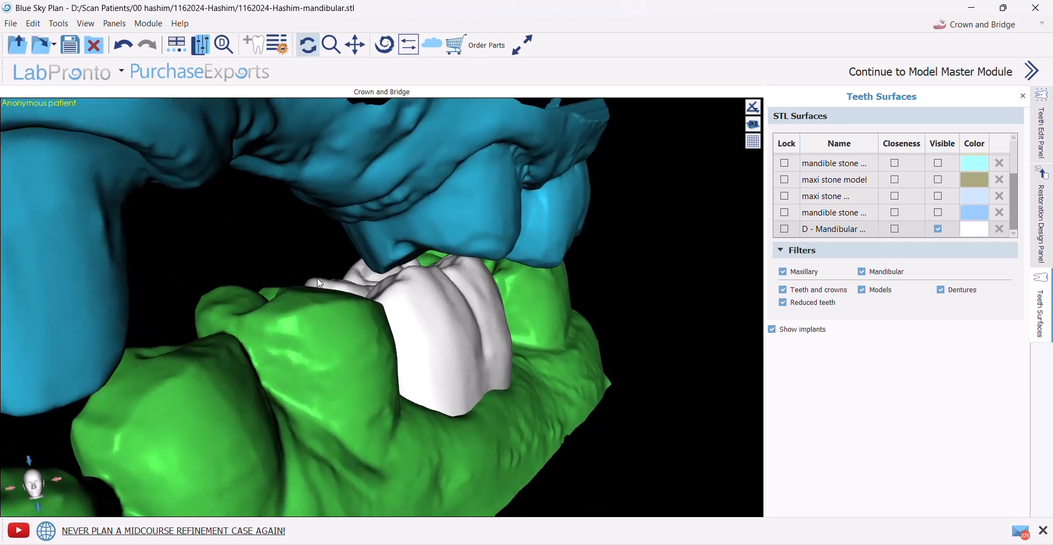
drag(418, 340, 369, 293)
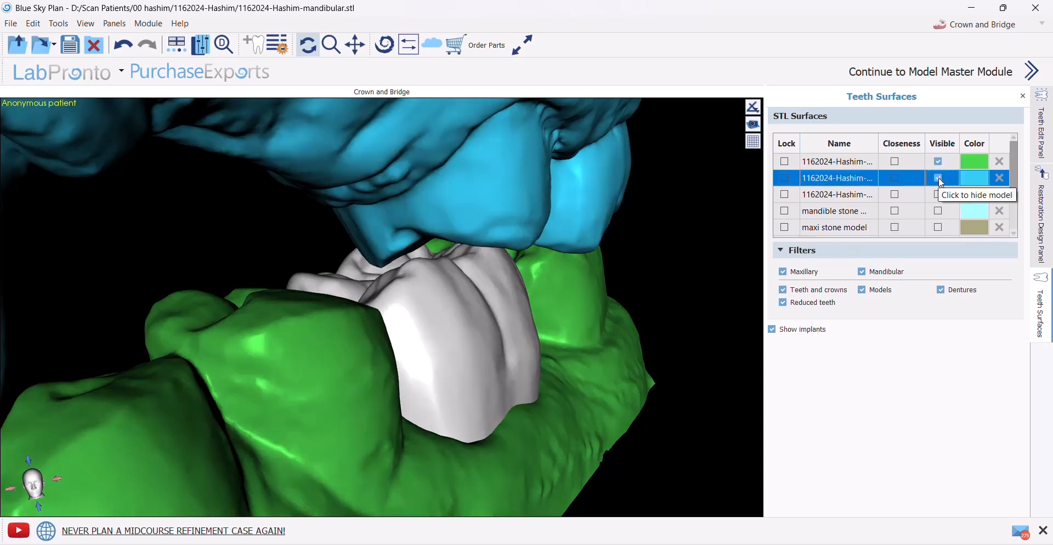
Hide the blue maxillary model and sculpt the crown's occlusal cusps with Add/Remove
click(937, 178)
drag(429, 275, 466, 410)
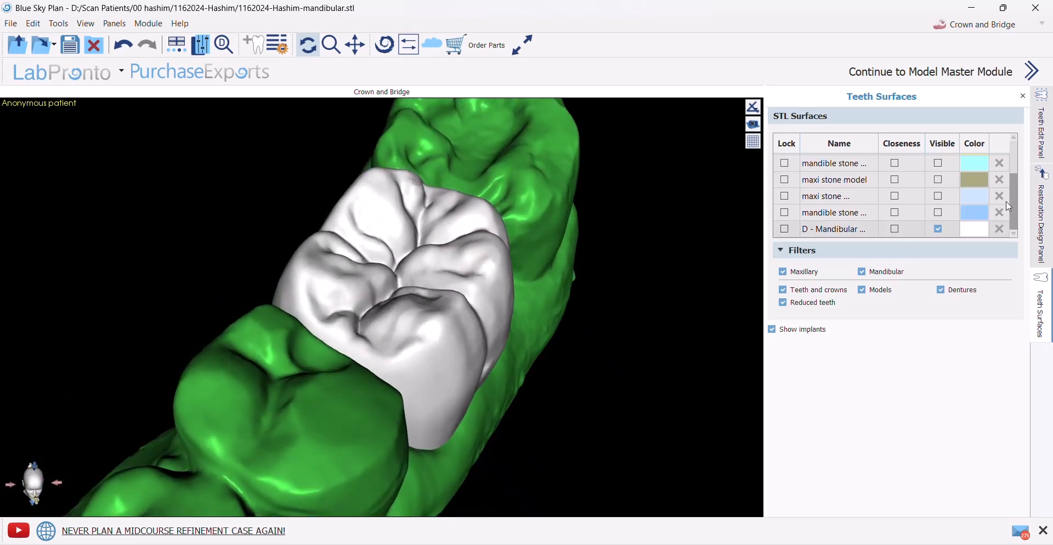
click(1042, 219)
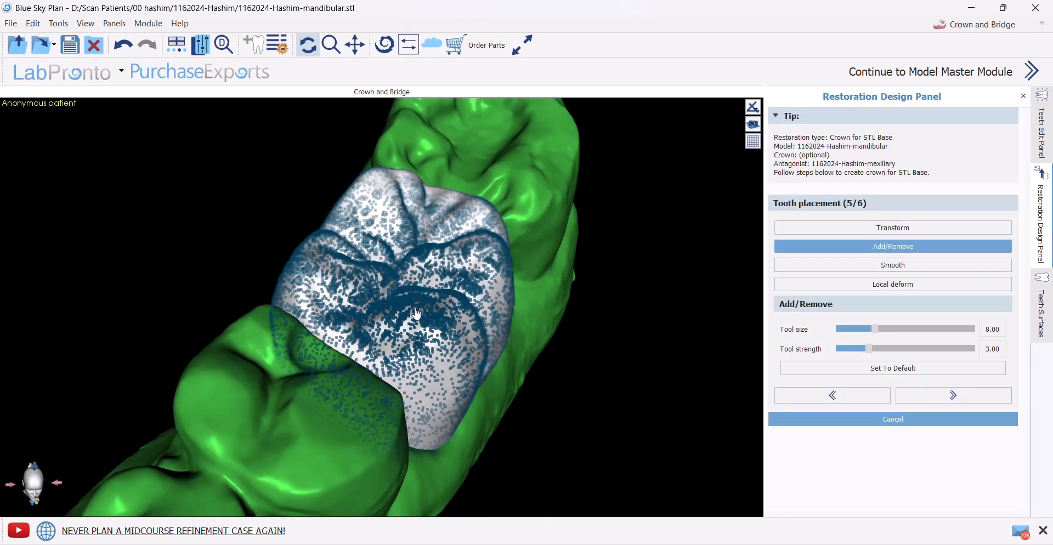
mouse_move(417, 314)
mouse_down()
mouse_move(456, 257)
mouse_move(443, 264)
mouse_up()
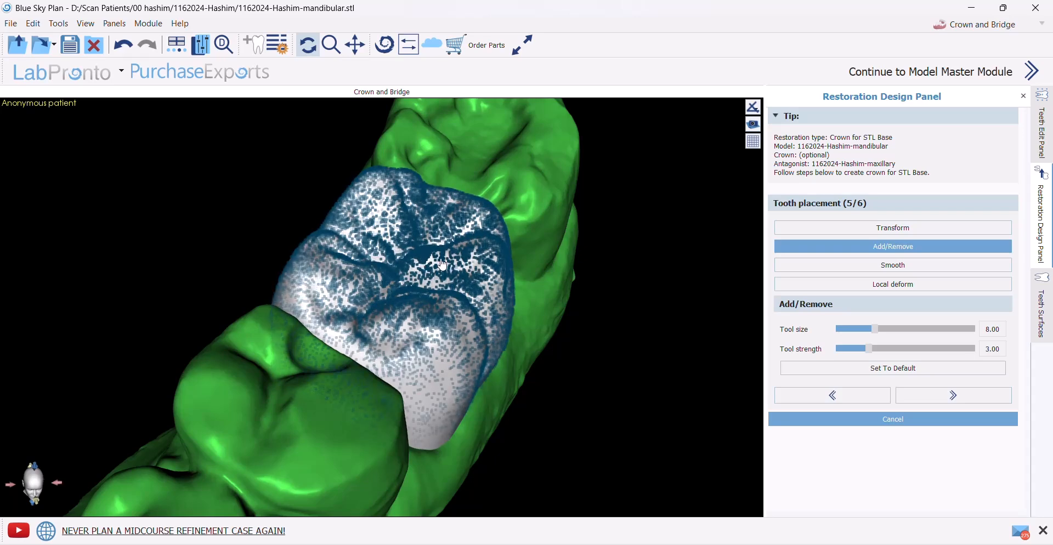
right_drag(412, 321, 418, 236)
Show the blue maxillary antagonist again to examine the crown's bite from the buccal side, and hide it after the check
click(1049, 323)
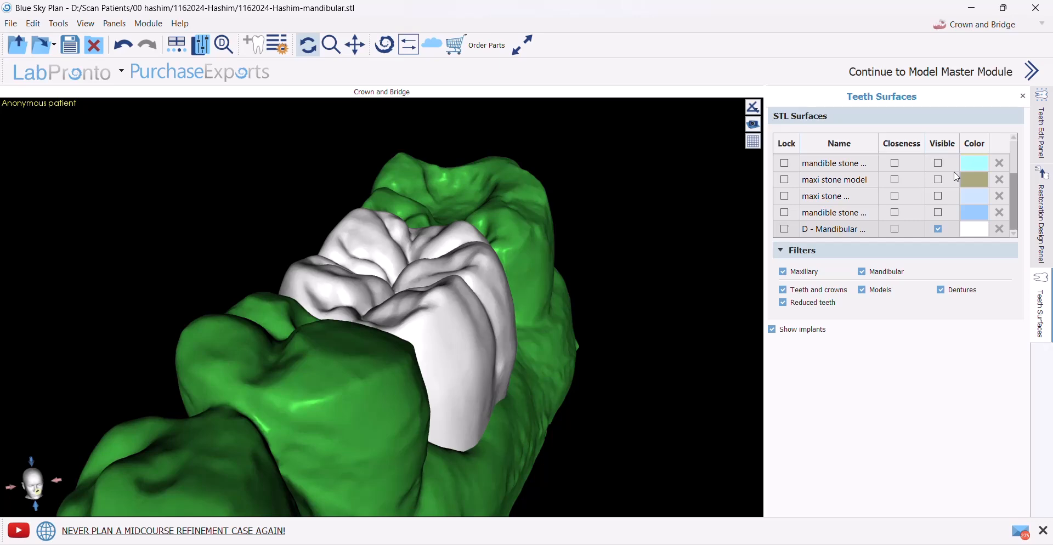
scroll(957, 177, up, 3)
click(939, 178)
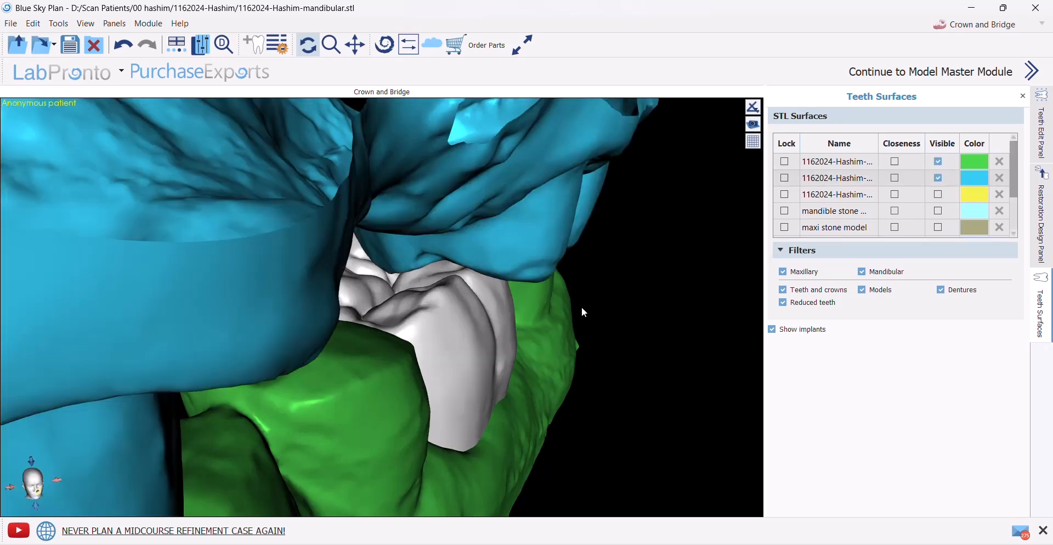
drag(503, 434, 242, 348)
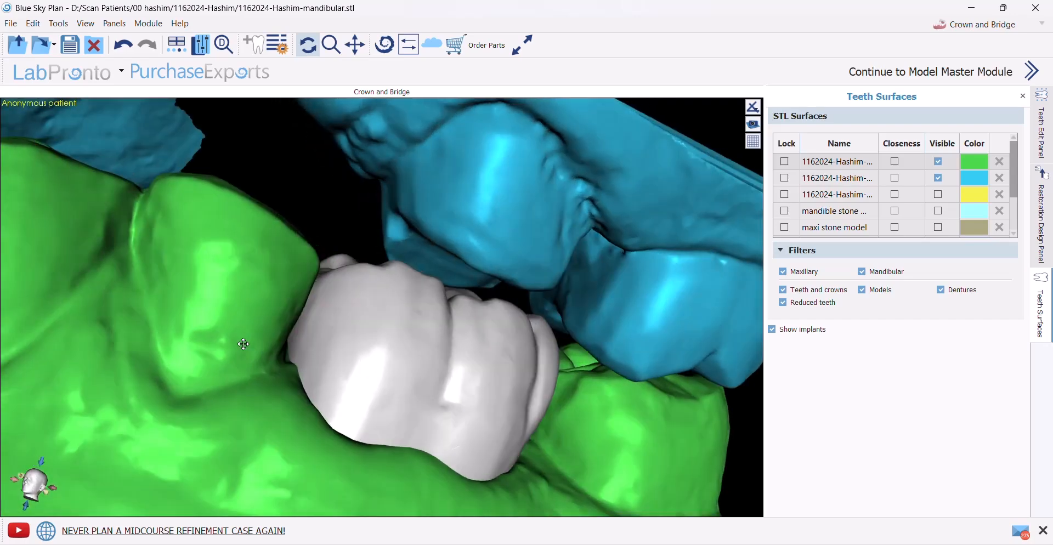
drag(703, 402, 547, 189)
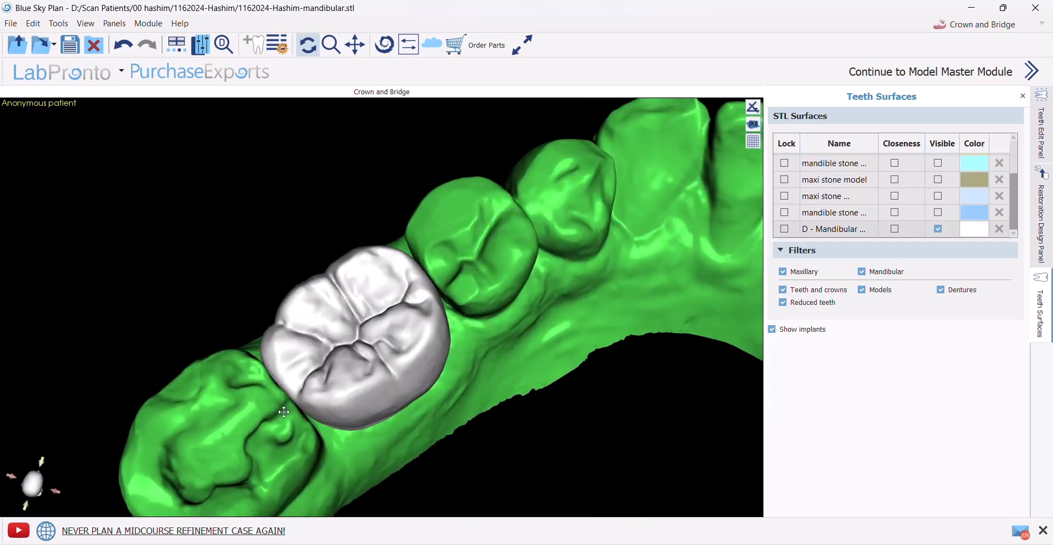
Smooth the crown's lingual and buccal surfaces using the Smooth tool with a tool size of 17.50
drag(284, 406, 297, 279)
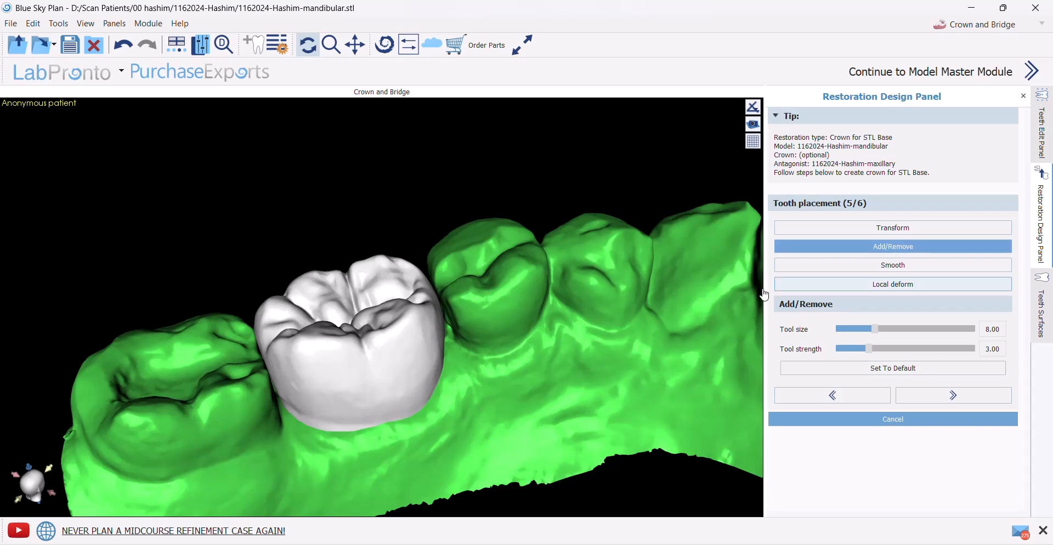
drag(362, 430, 283, 362)
scroll(324, 353, up, 3)
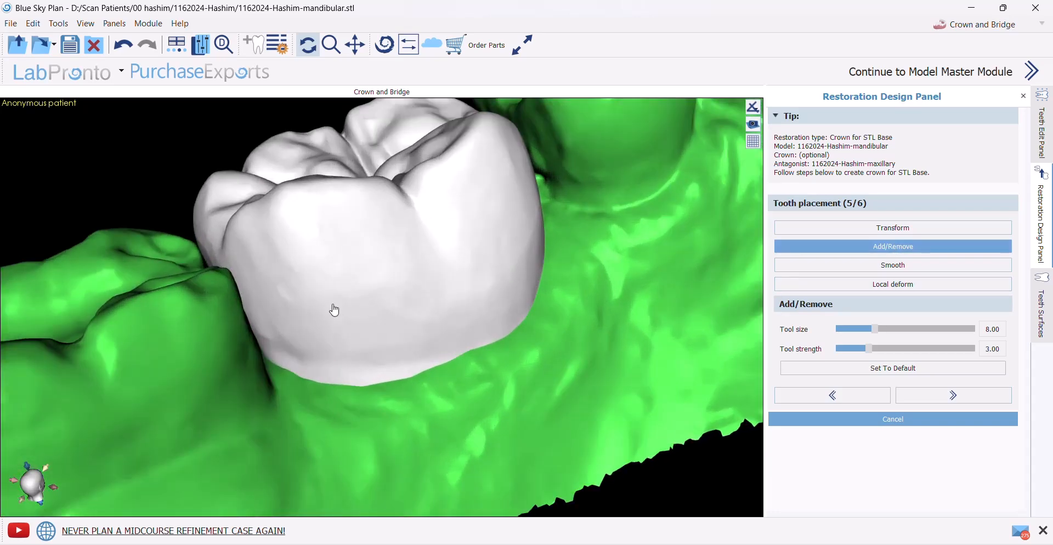
click(879, 269)
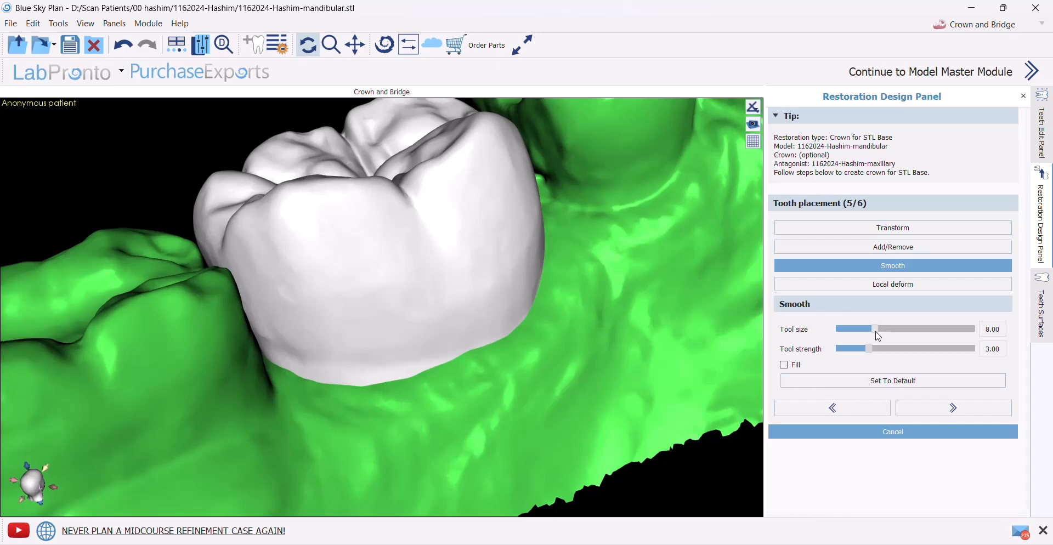
drag(880, 336, 914, 333)
mouse_move(268, 341)
mouse_down()
mouse_move(337, 336)
mouse_move(295, 311)
mouse_move(438, 326)
mouse_up()
mouse_move(474, 296)
mouse_down()
mouse_move(504, 247)
mouse_move(438, 324)
mouse_up()
drag(276, 448, 449, 362)
mouse_move(375, 344)
mouse_down()
mouse_move(384, 329)
mouse_move(307, 345)
mouse_move(230, 252)
mouse_move(329, 471)
mouse_up()
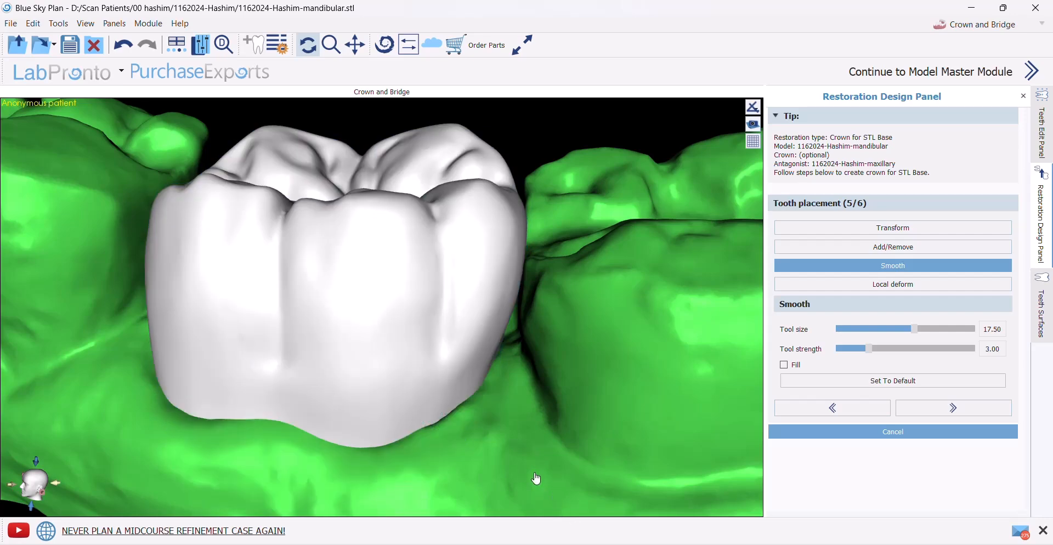
Smooth the cusp ridges on the crown's occlusal surface
drag(575, 374, 321, 516)
scroll(493, 364, down, 5)
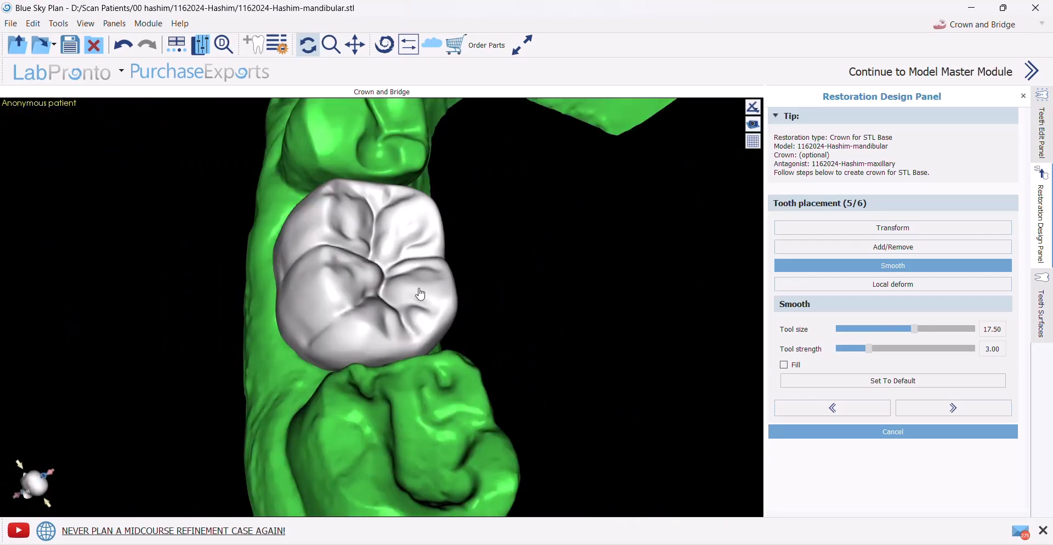
mouse_move(423, 294)
mouse_down()
mouse_move(372, 245)
mouse_move(402, 321)
mouse_move(367, 294)
mouse_move(389, 303)
mouse_up()
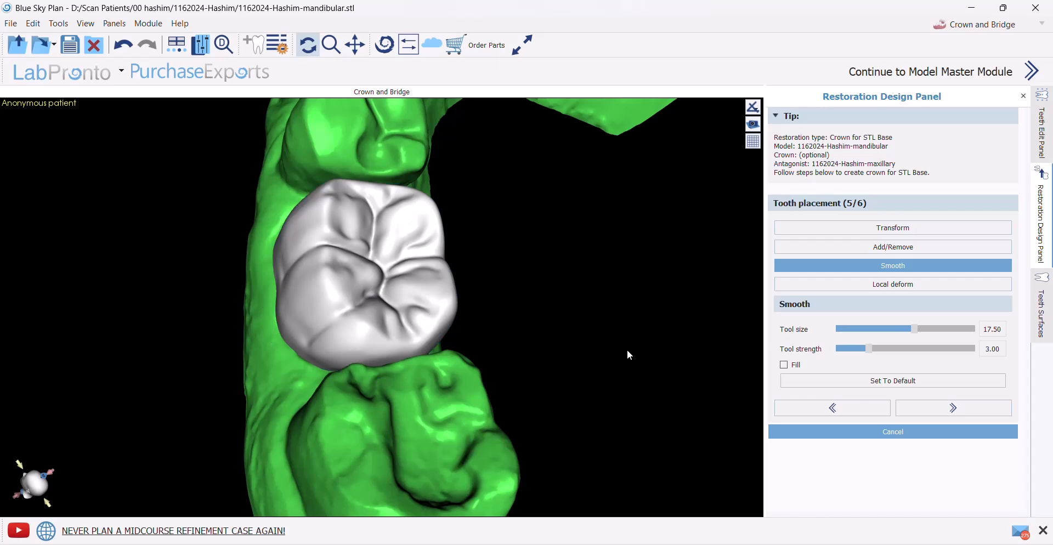
drag(626, 351, 447, 355)
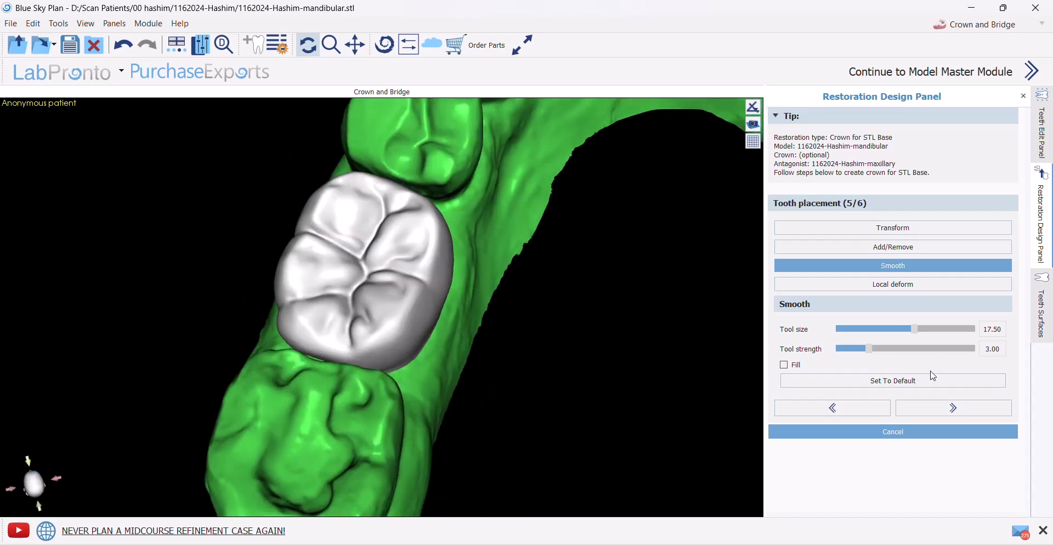
Advance the crown to the Adapt Occlusal Contacts stage and inspect its lingual and buccal margins
click(954, 407)
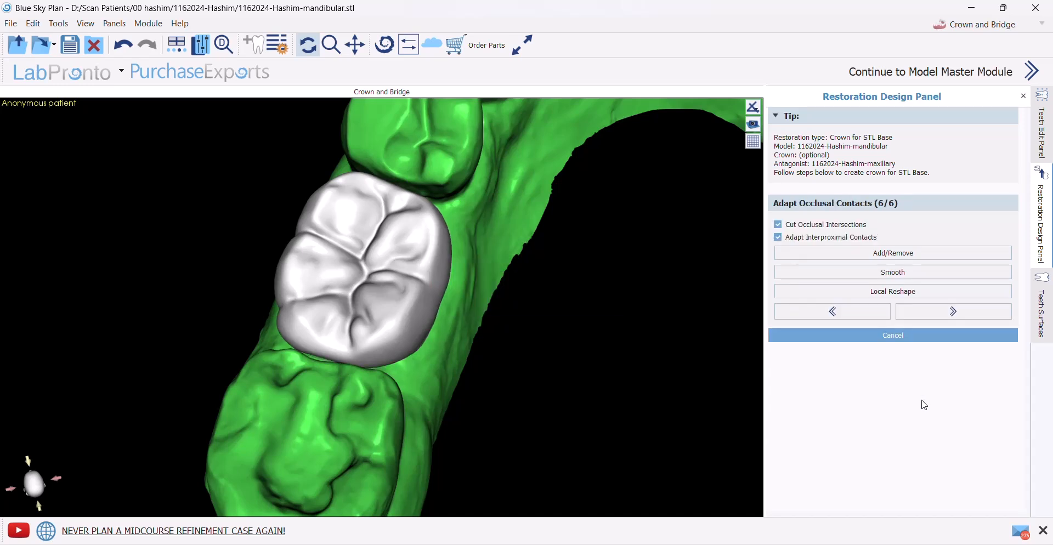
drag(454, 463, 705, 301)
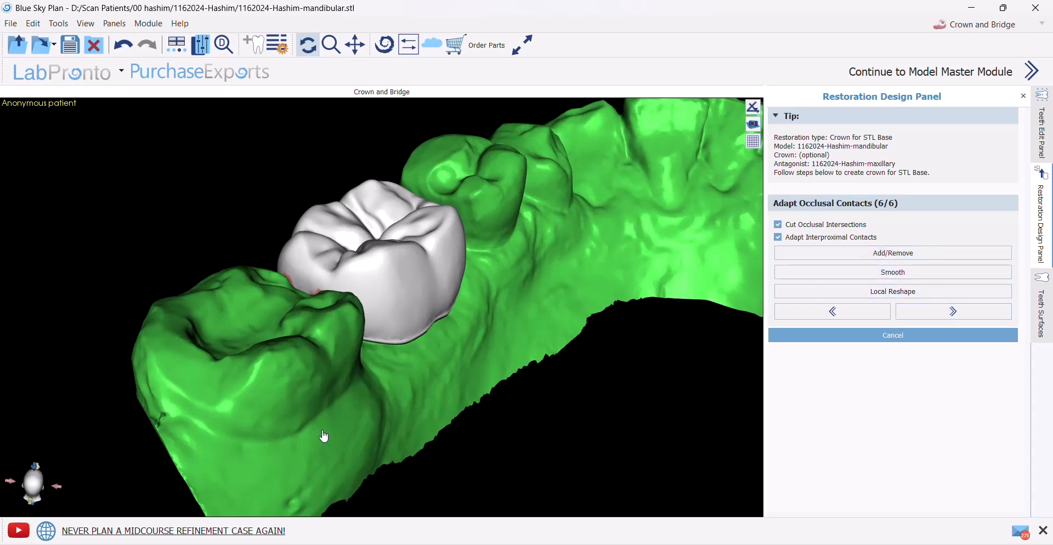
drag(322, 361, 476, 365)
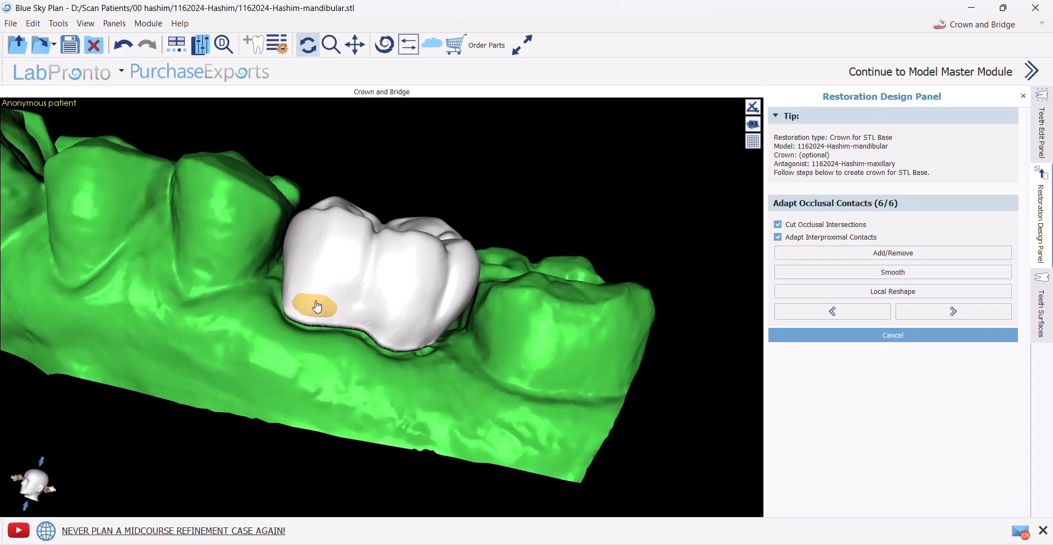
Touch up the crown's lower buccal surface near the margin with Add/Remove and finish the restoration
click(807, 258)
drag(314, 305, 314, 310)
mouse_move(267, 462)
mouse_down()
mouse_move(180, 492)
mouse_move(253, 468)
mouse_move(400, 349)
mouse_move(155, 355)
mouse_move(501, 266)
mouse_move(543, 228)
mouse_up()
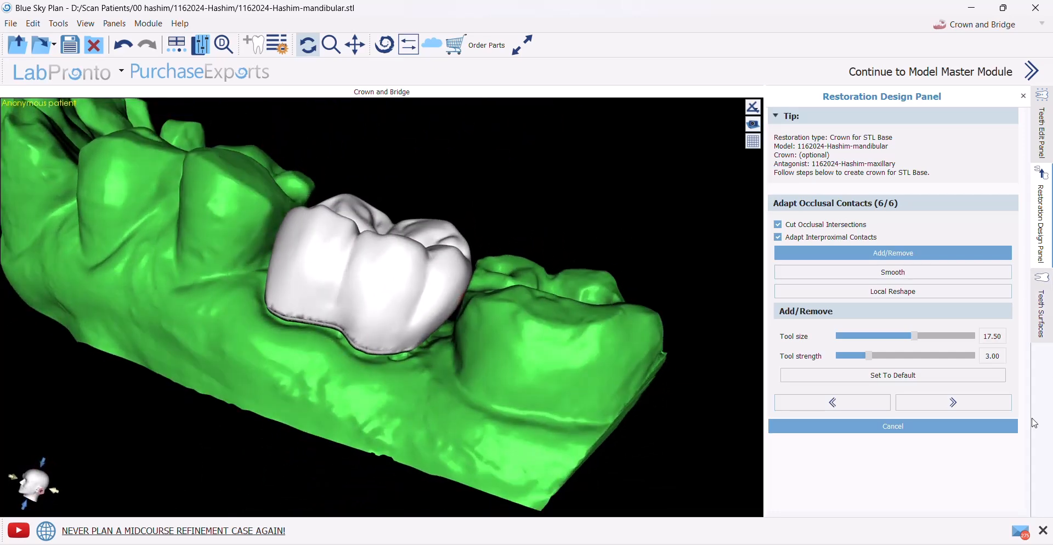
click(942, 405)
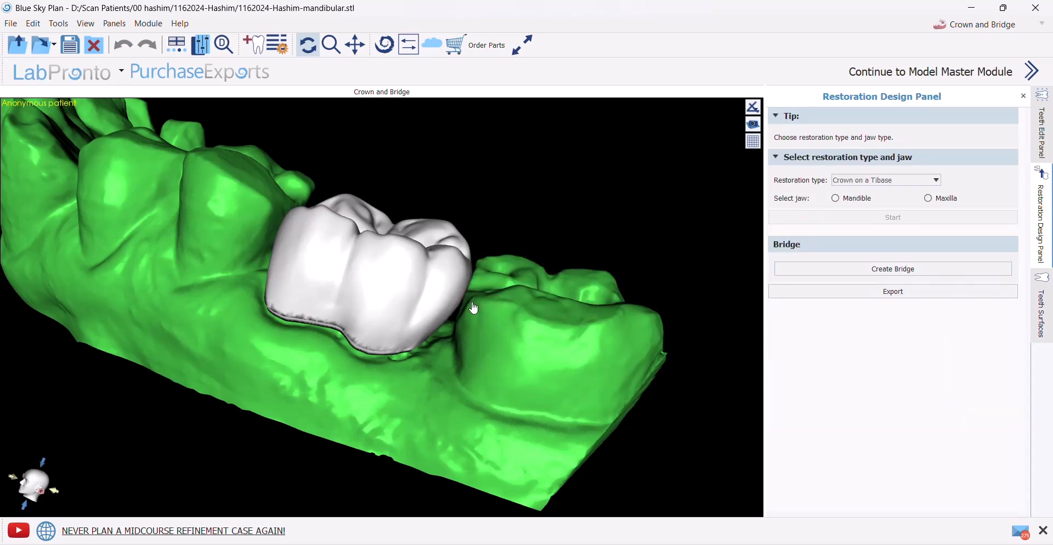
Hide the green mandibular model and inspect the isolated crown from several sides
drag(666, 275, 472, 250)
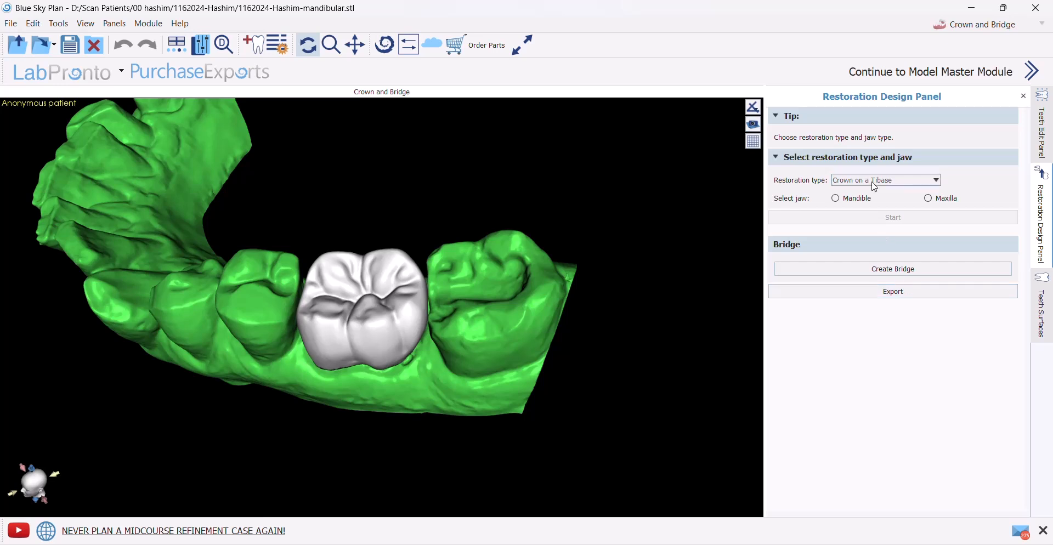
click(1040, 325)
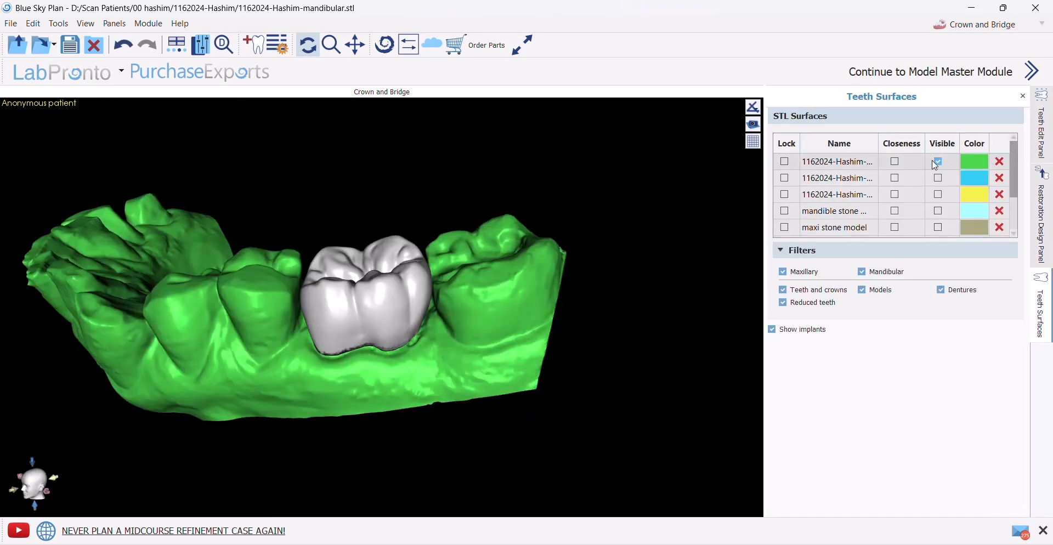
click(939, 162)
drag(378, 422, 449, 293)
drag(349, 360, 484, 146)
drag(393, 300, 548, 240)
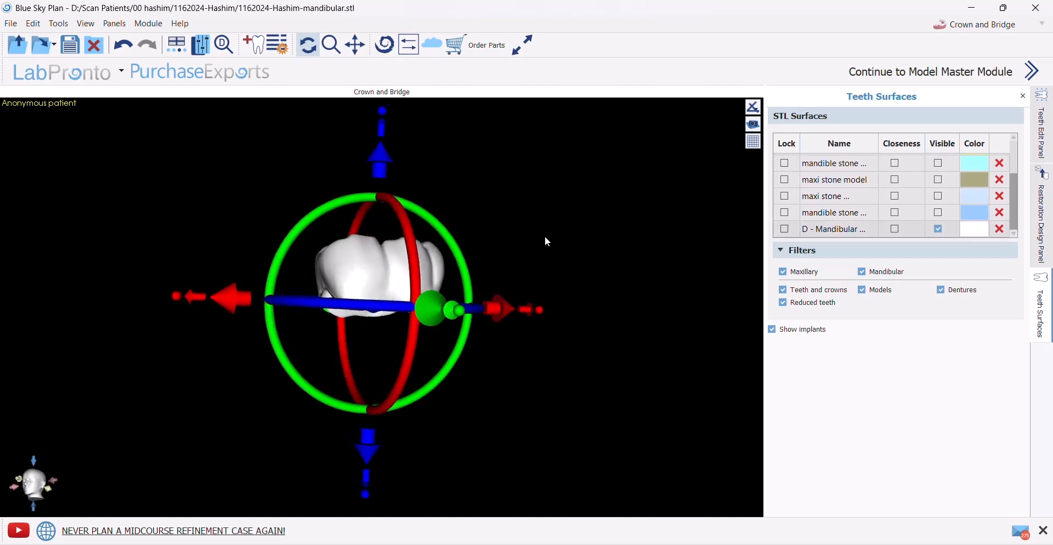
click(598, 274)
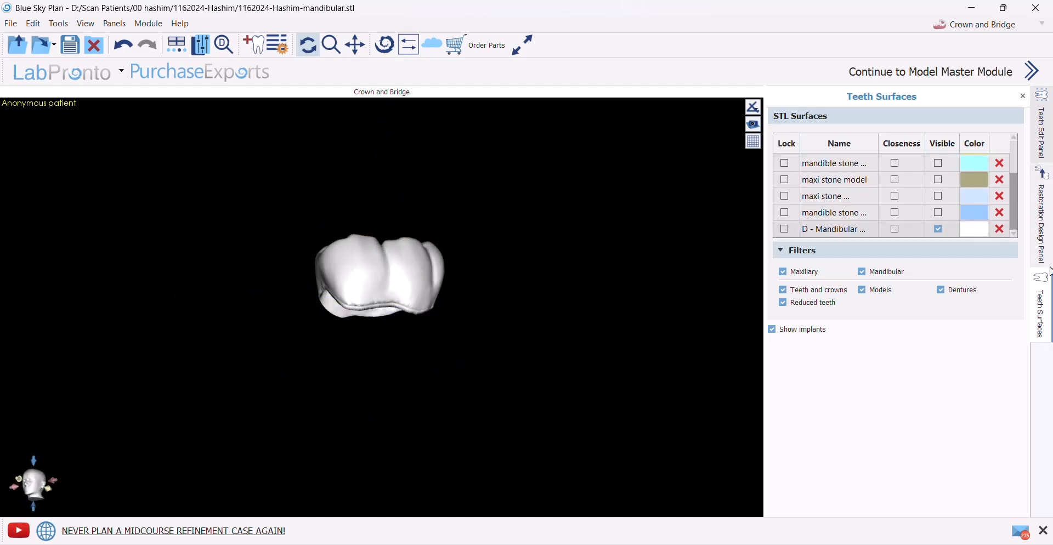
Set up a restoration export that includes the mandible stone model together with the mandibular custom crown
click(1042, 137)
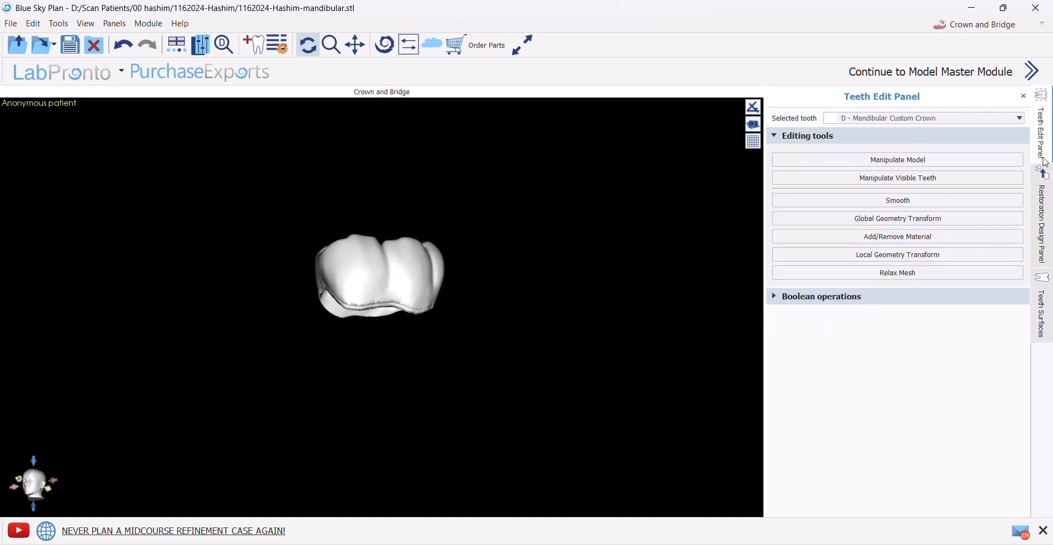
click(1043, 223)
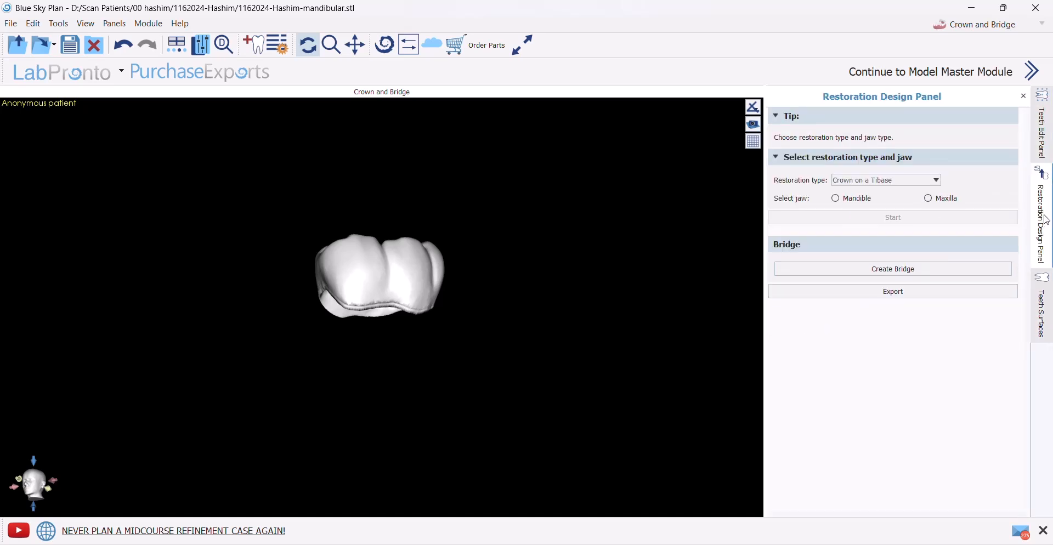
click(896, 293)
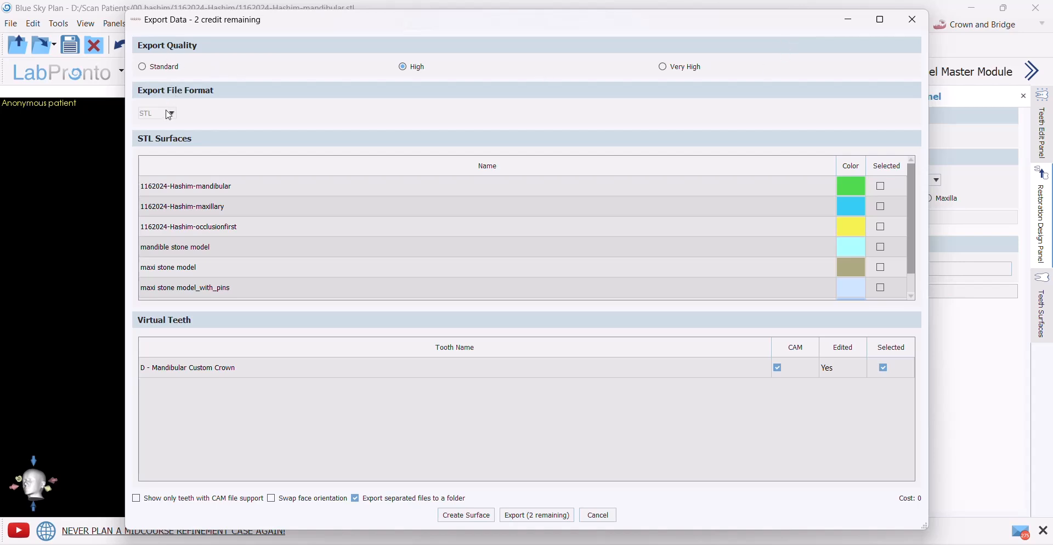
drag(906, 223, 53, 334)
scroll(916, 248, down, 1)
scroll(919, 261, up, 1)
click(881, 247)
click(885, 249)
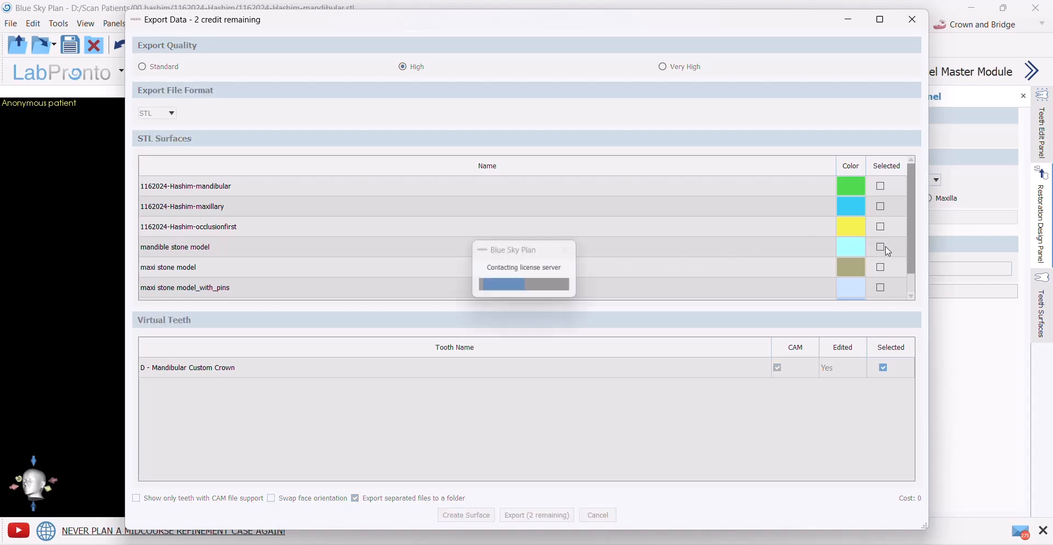
click(912, 296)
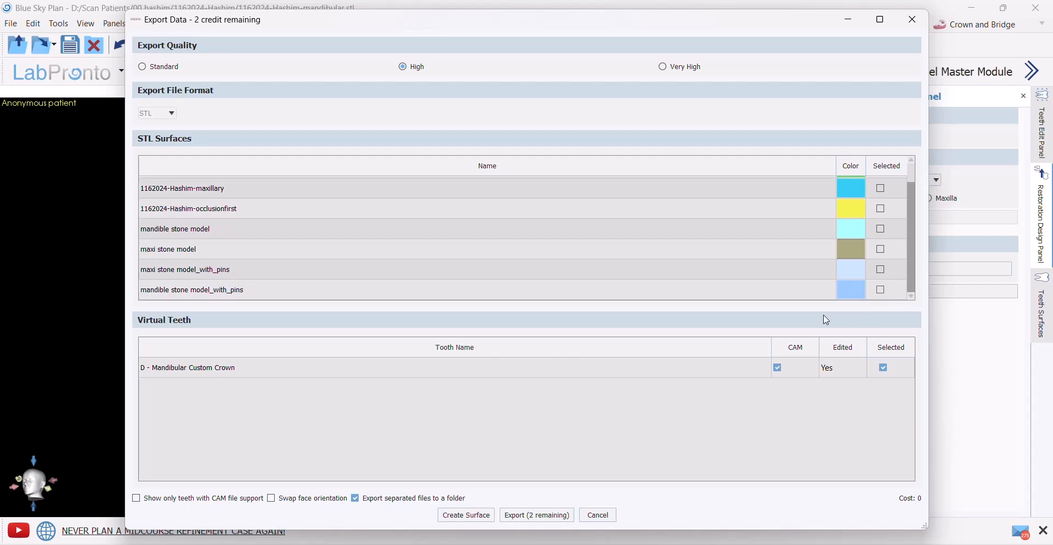
click(883, 293)
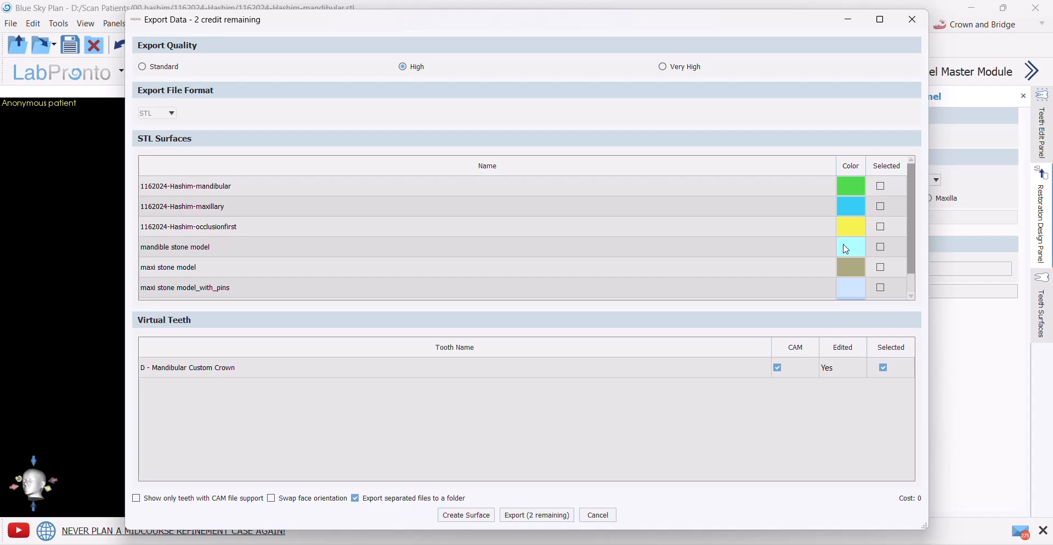
click(881, 248)
Export the selected models to the root of New Volume (D:), allowing existing files to be overwritten
click(537, 515)
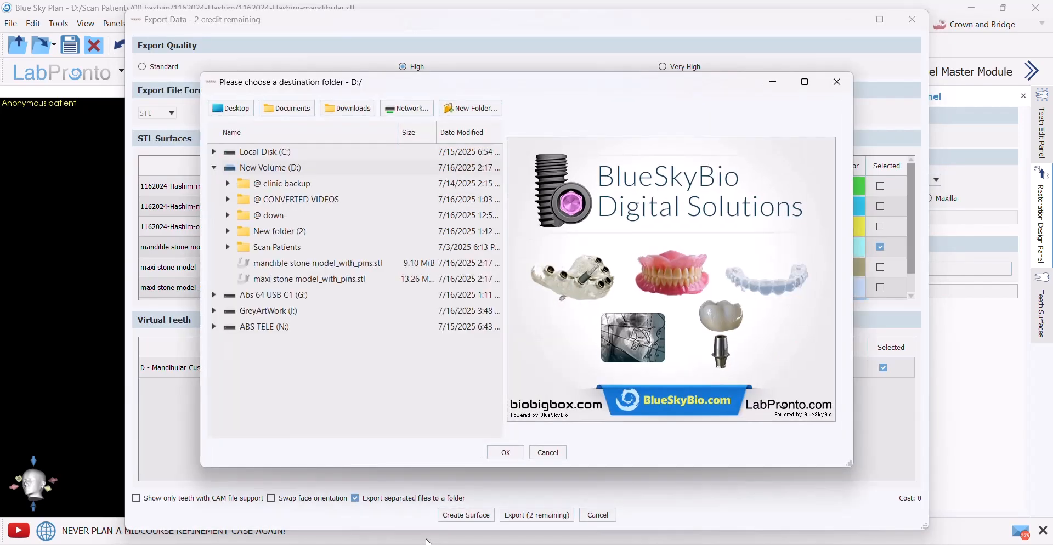
click(289, 168)
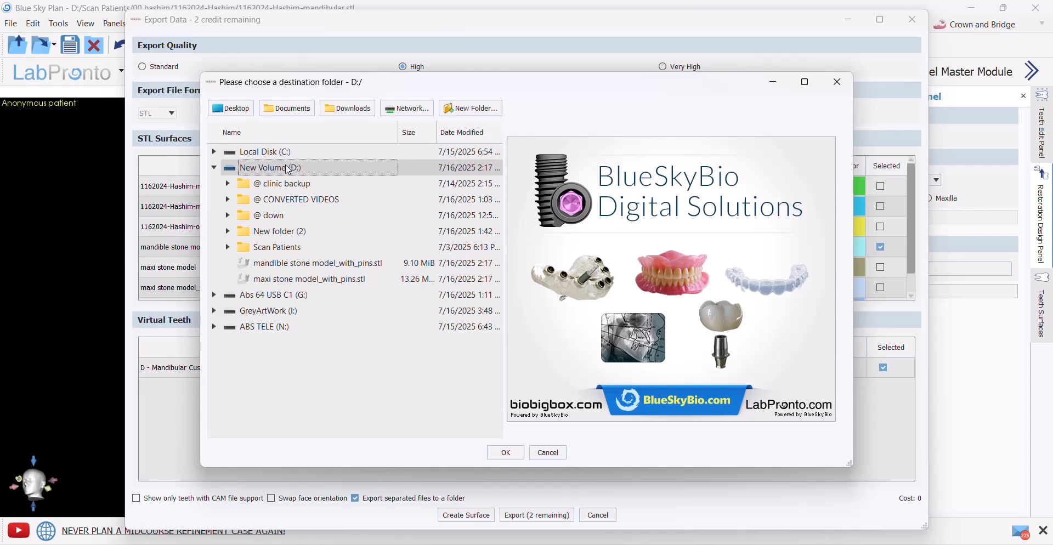
click(505, 454)
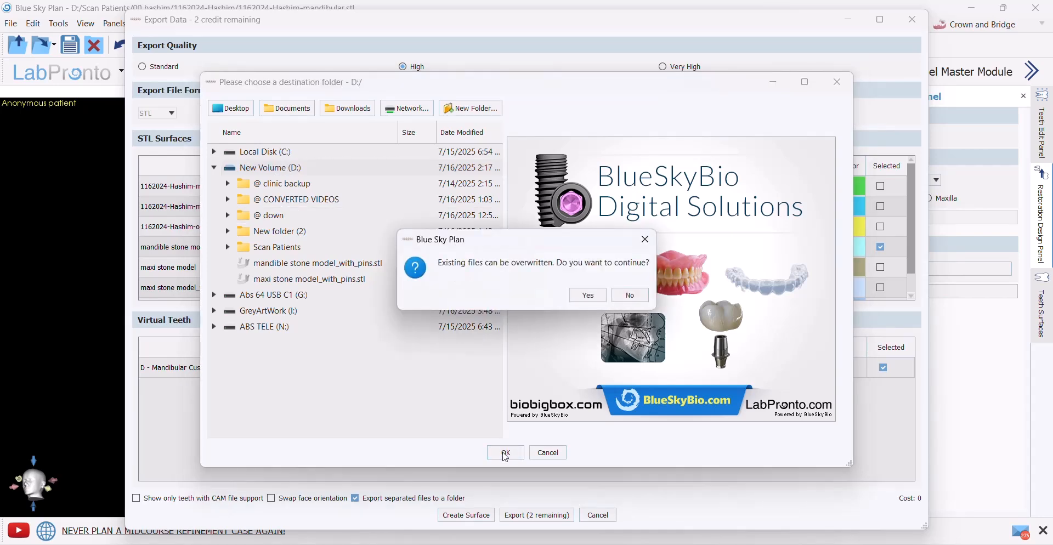
click(588, 295)
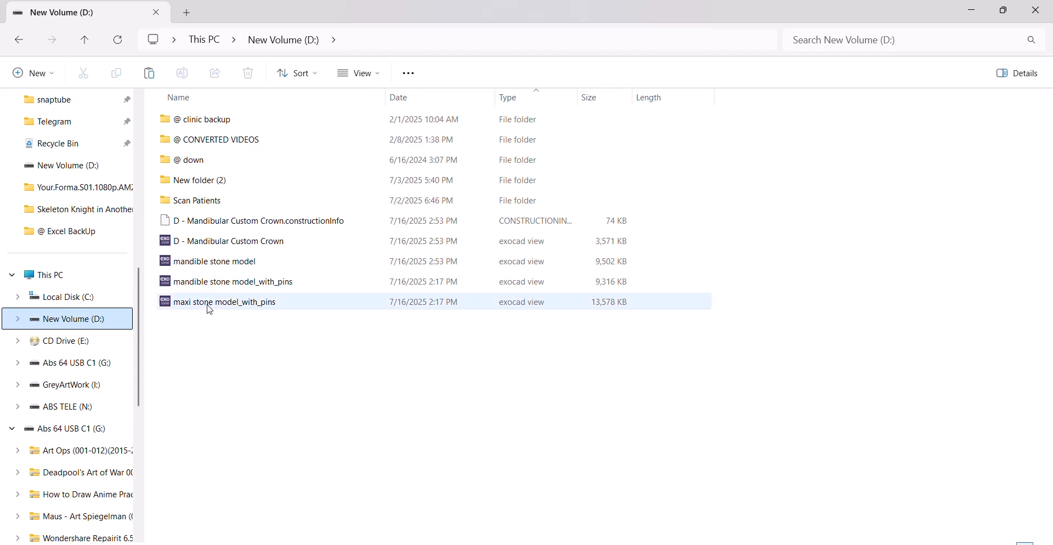
Open the exported D - Mandibular Custom Crown file from New Volume (D:) in the exocad viewer
click(188, 245)
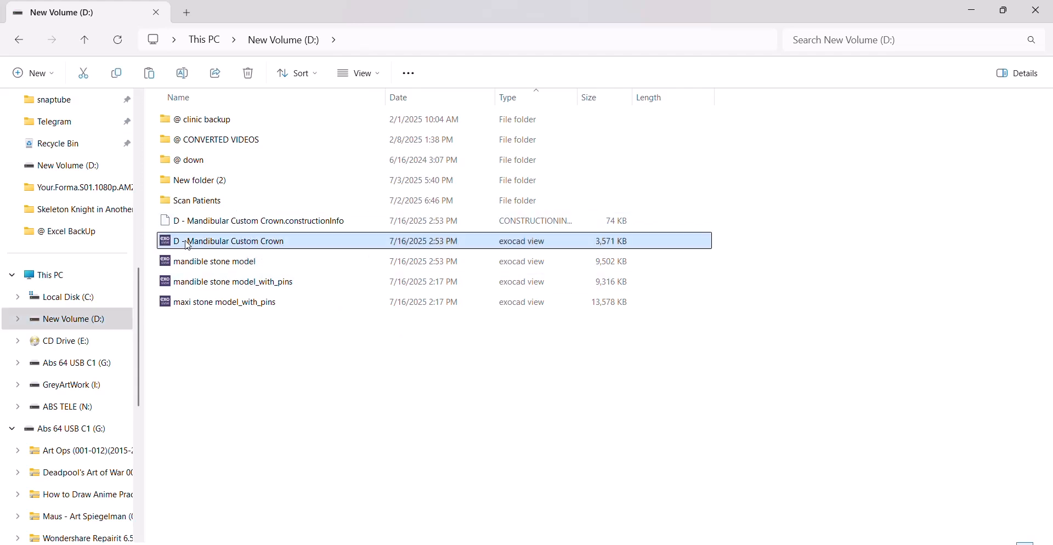
double_click(236, 242)
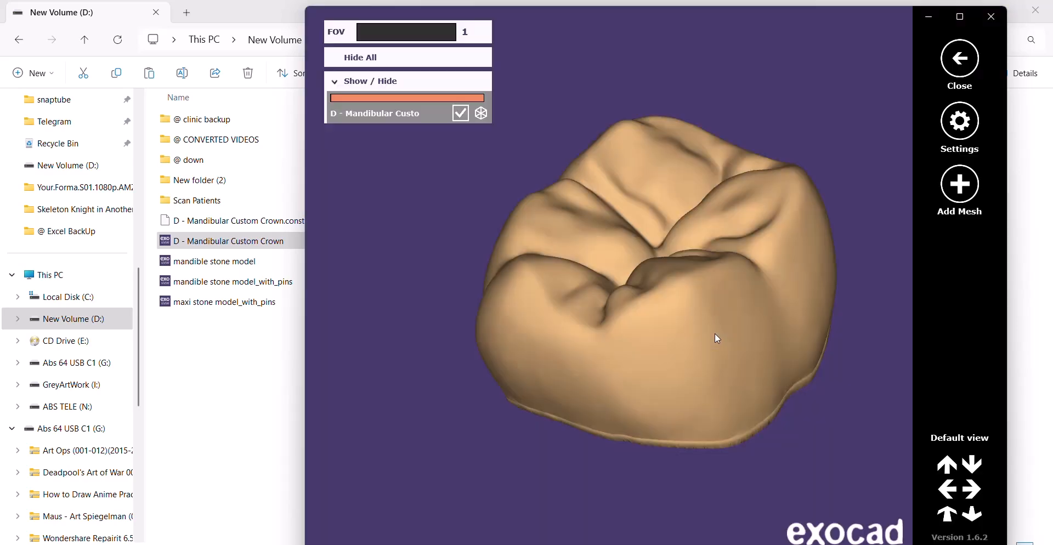
Inspect the exported crown from the side and close its viewer window
drag(649, 406, 656, 255)
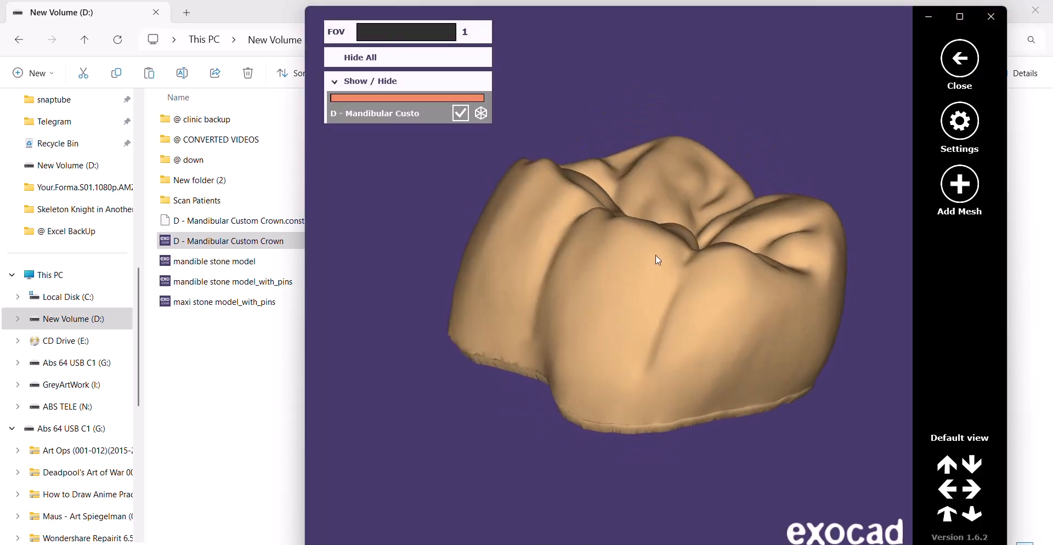
click(989, 17)
Open the exported mandible stone model file from New Volume (D:) and inspect the prepared tooth from the side
click(219, 272)
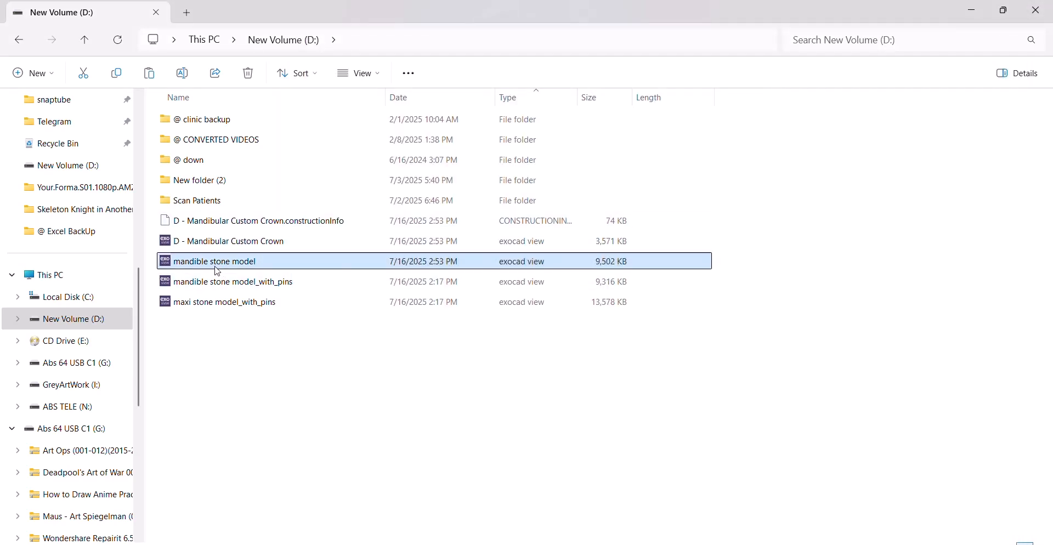
double_click(210, 268)
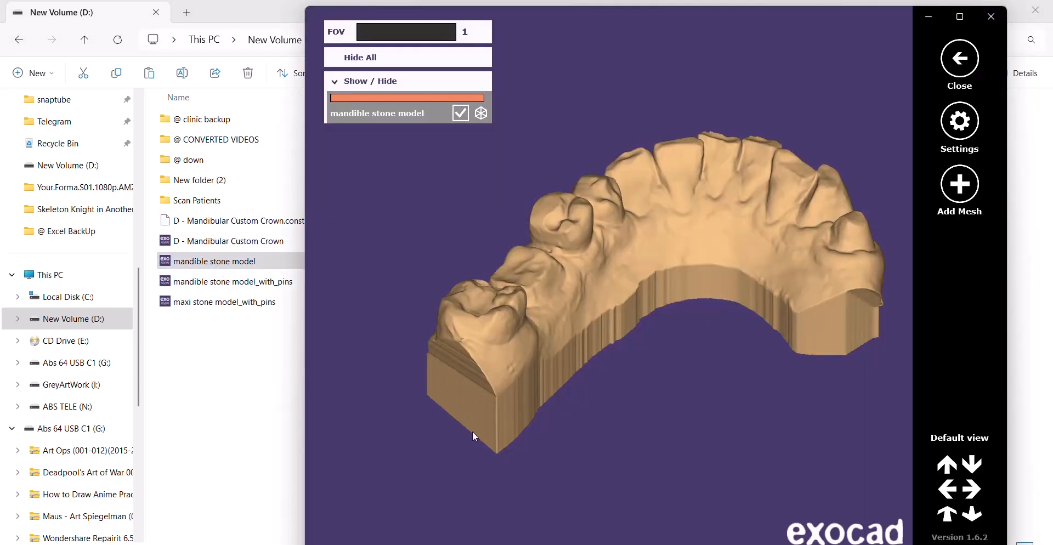
right_drag(472, 436, 685, 288)
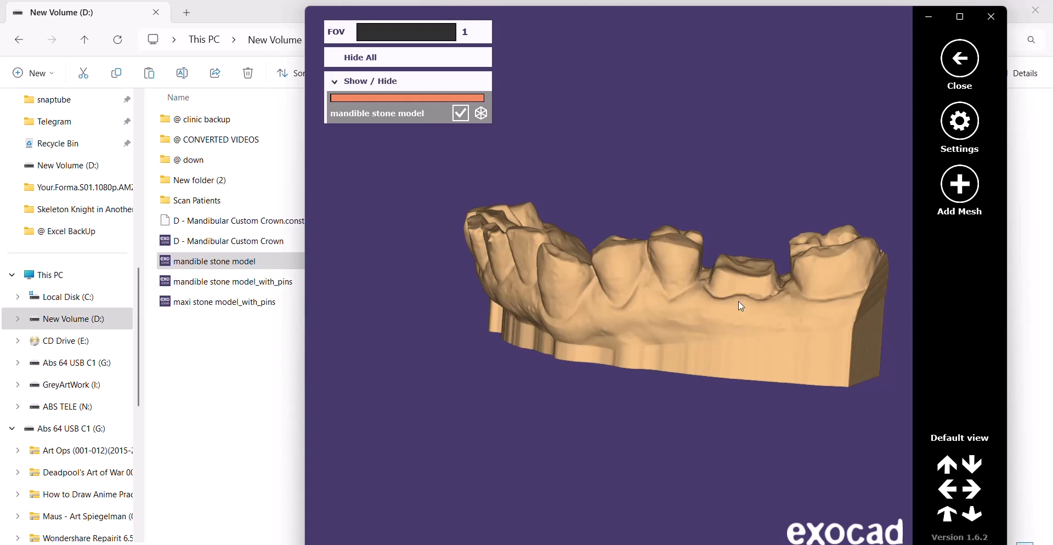
Add the D - Mandibular Custom Crown file to the existing scene with the mandible stone model
click(189, 245)
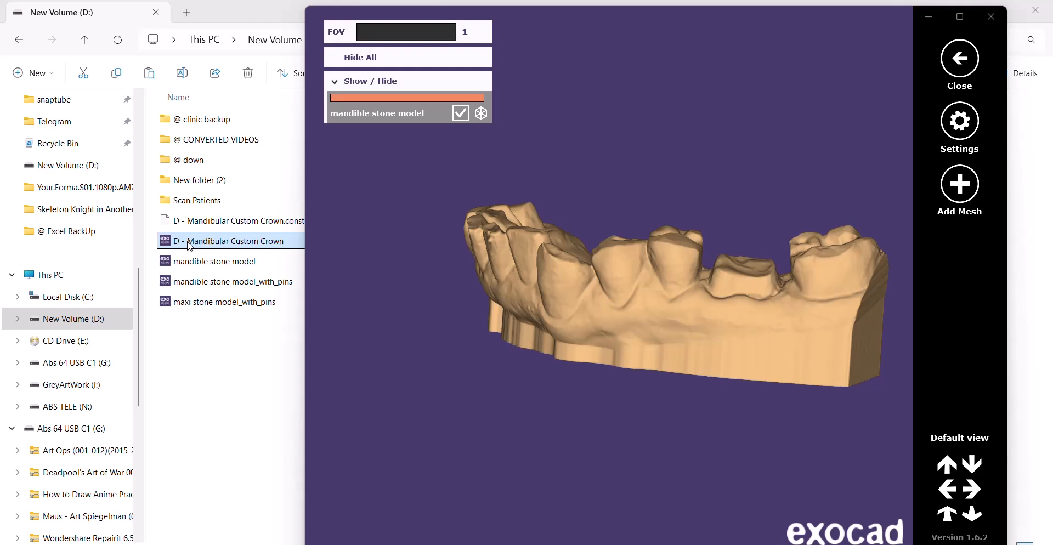
drag(191, 246, 383, 287)
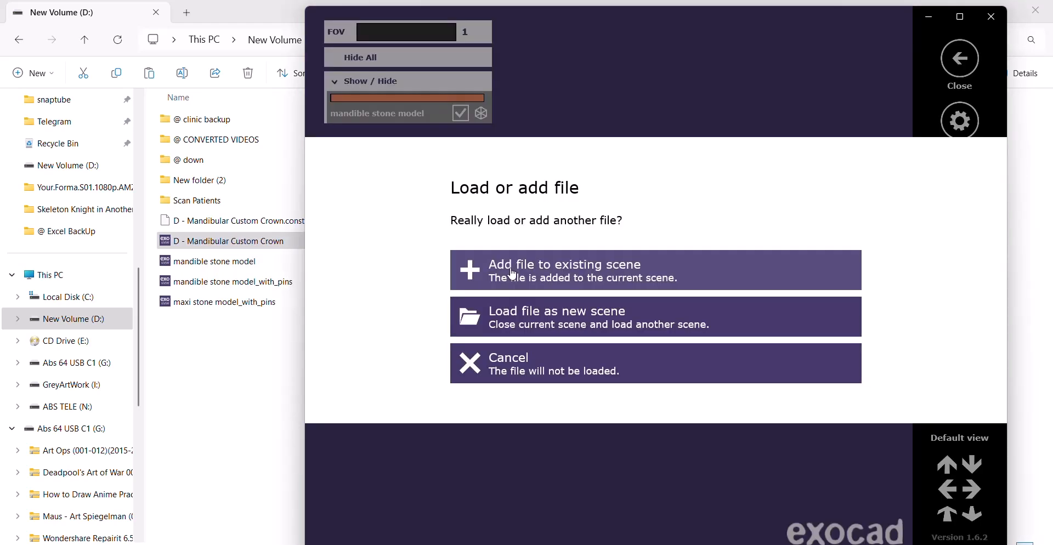
click(512, 273)
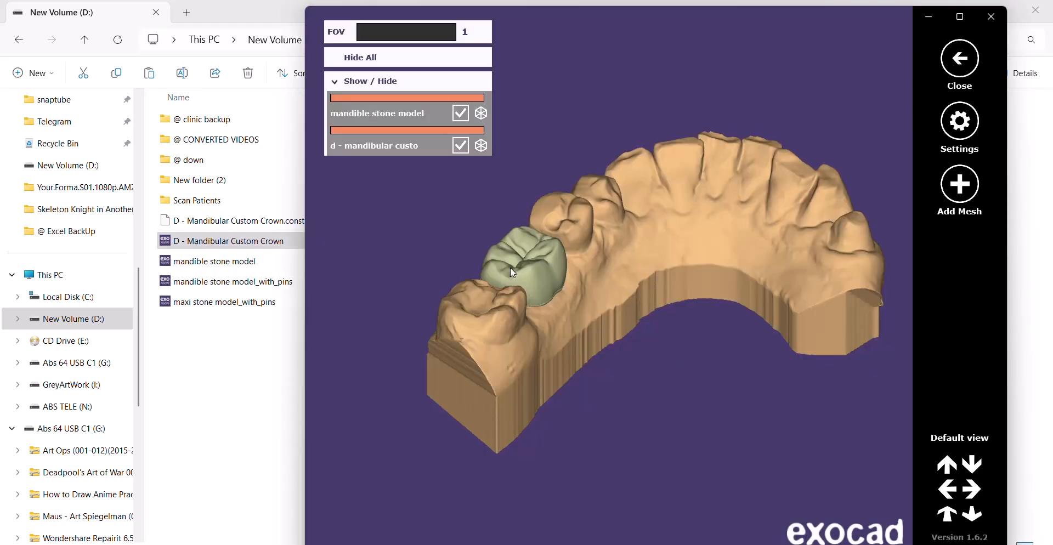